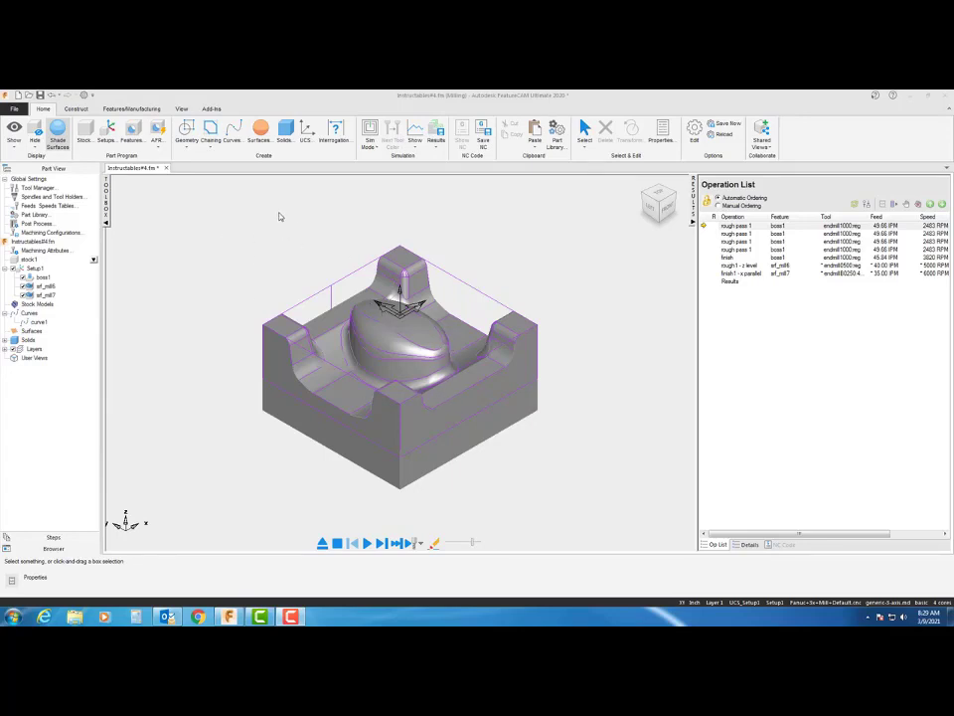
Start a linear engraving text curve reading TULSA TECH and name the curve TULSA TECH
right_click(279, 216)
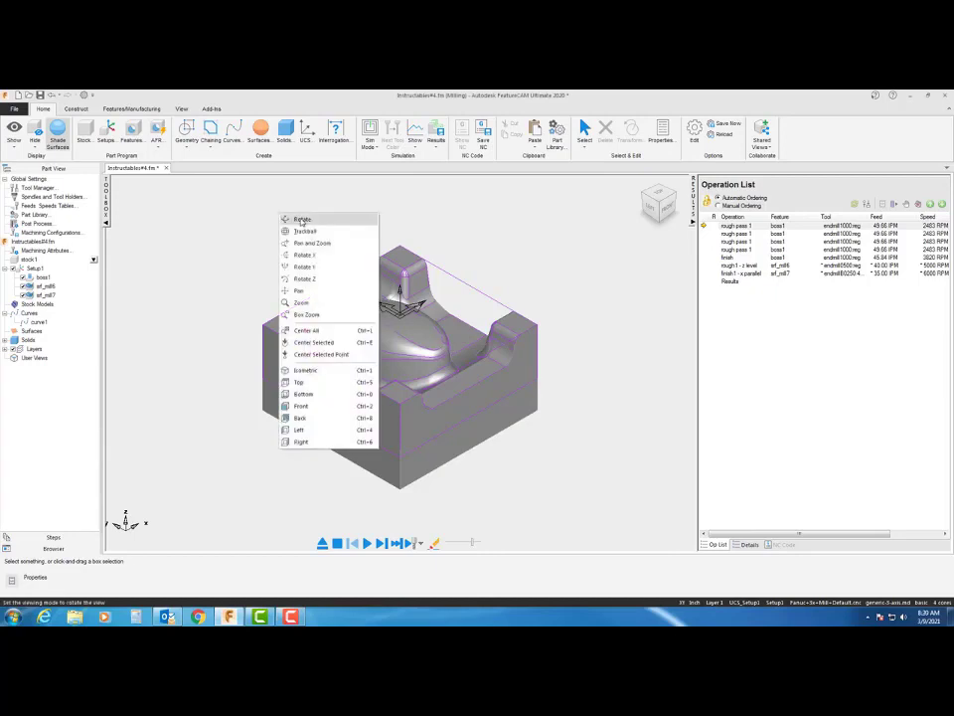
left_click(280, 218)
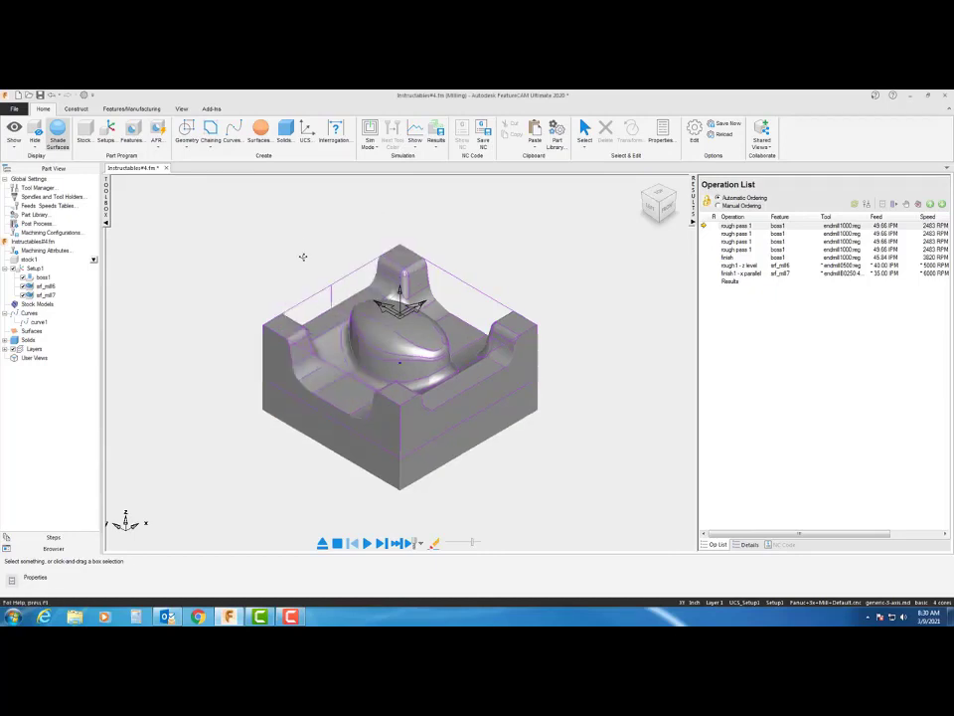
left_click_drag(303, 258, 347, 257)
left_click(660, 203)
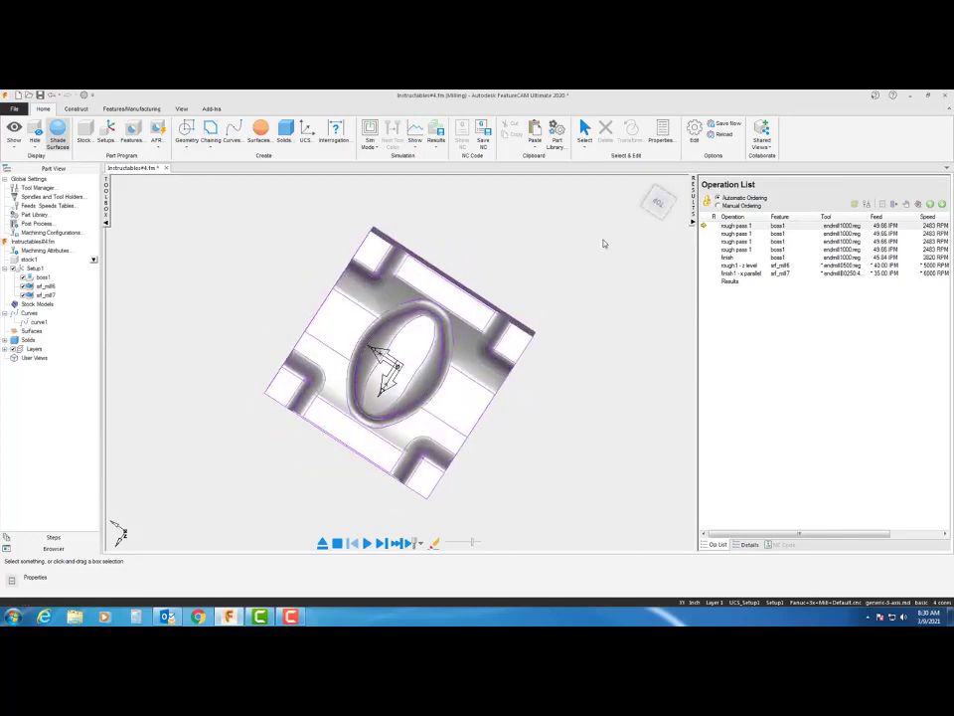
left_click(662, 206)
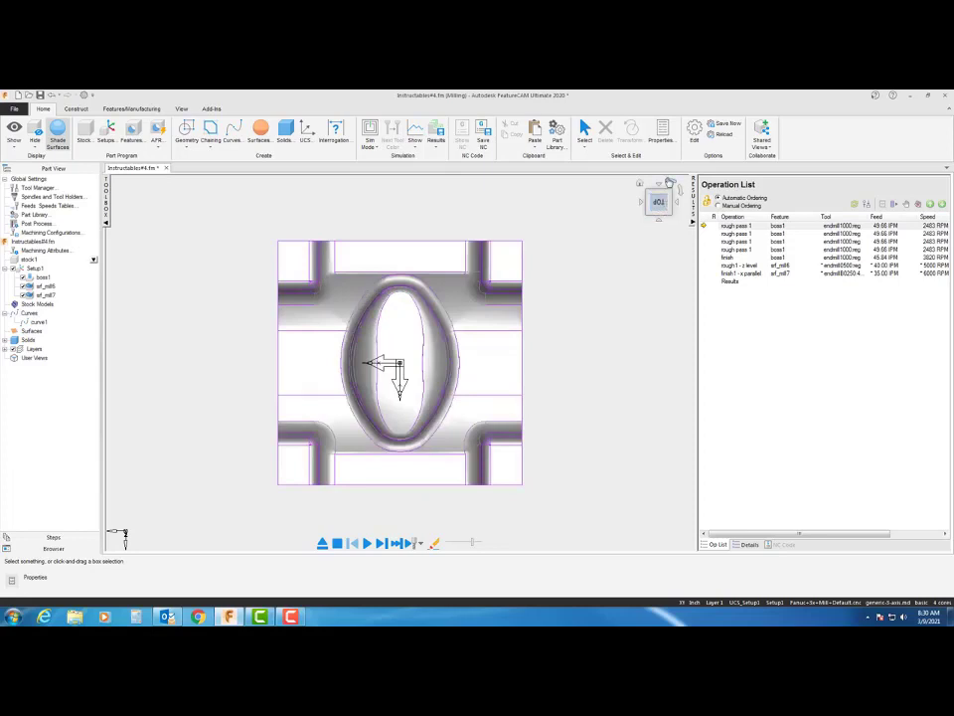
left_click(670, 183)
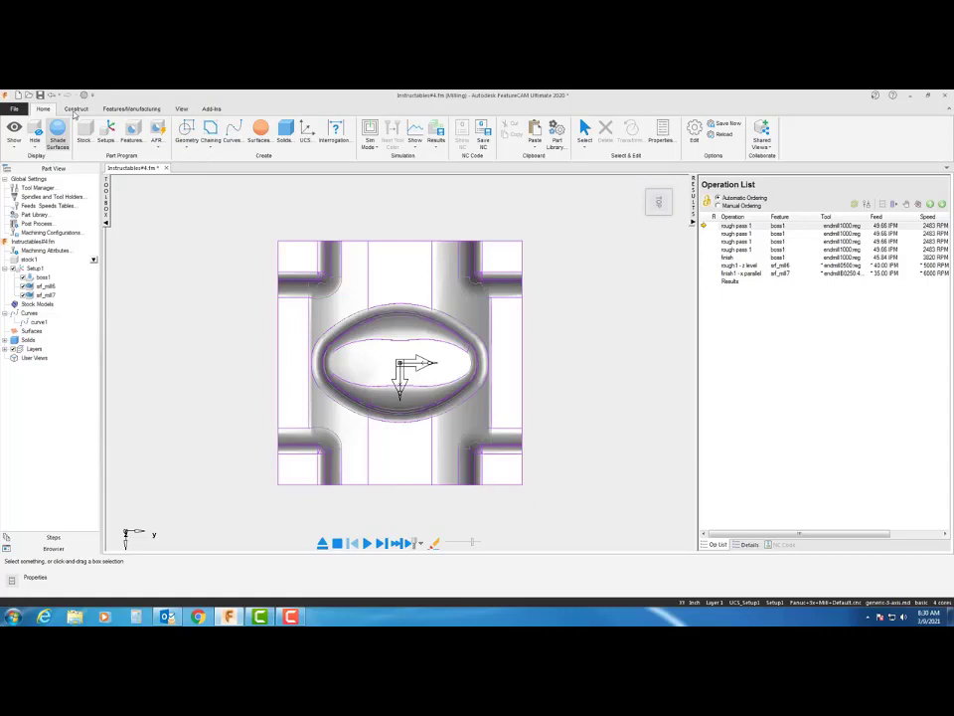
left_click(80, 112)
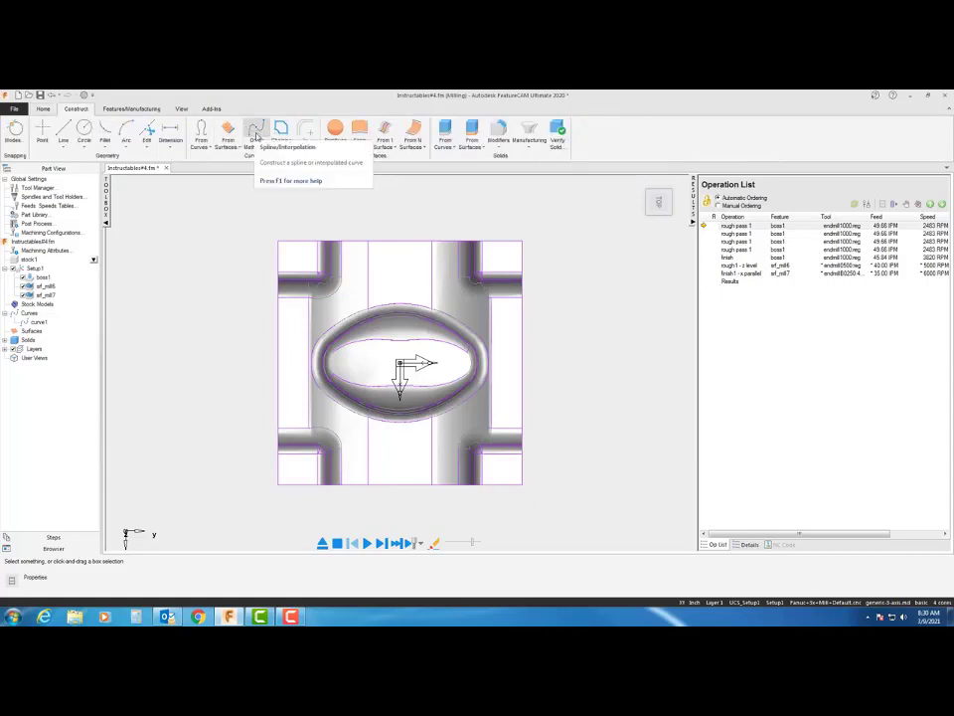
left_click(256, 136)
left_click(260, 146)
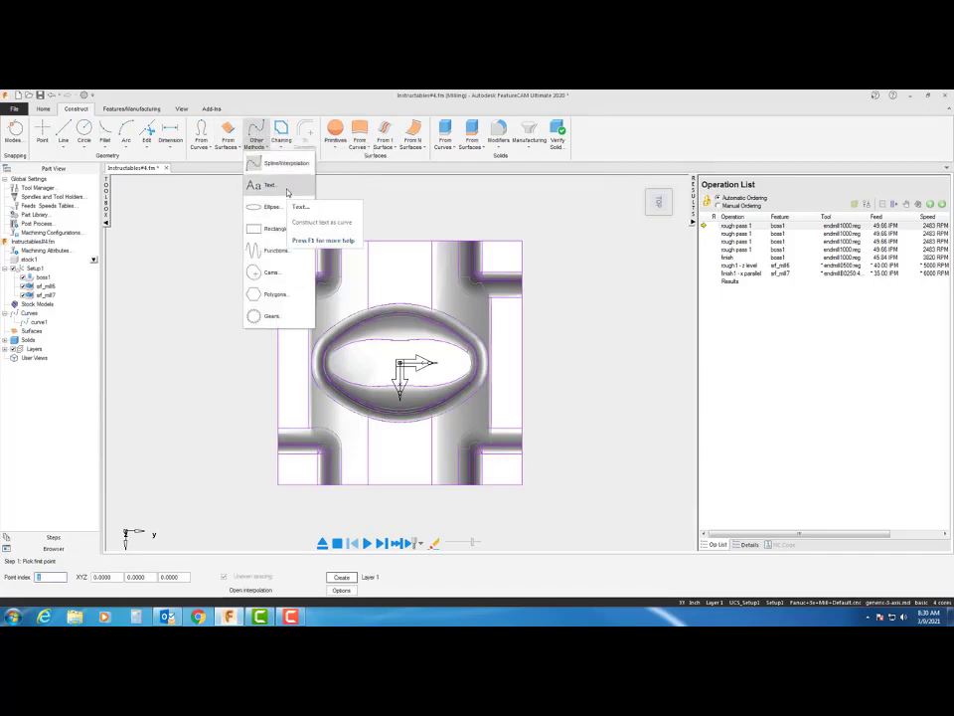
left_click(268, 186)
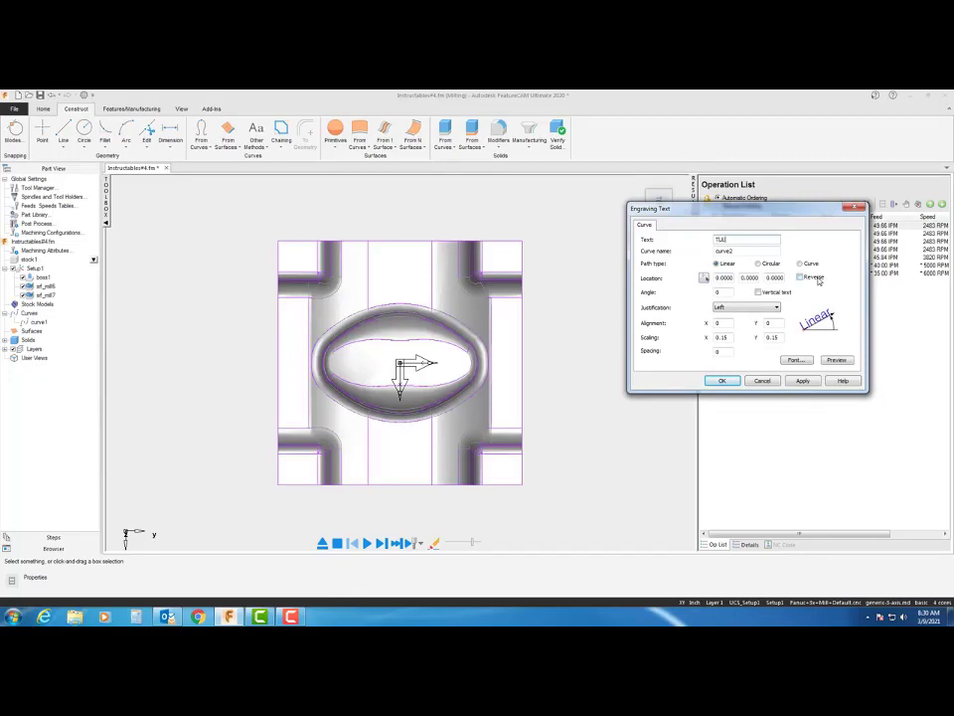
type("TULSA TECH")
left_click_drag(736, 252, 708, 252)
type("TULSA")
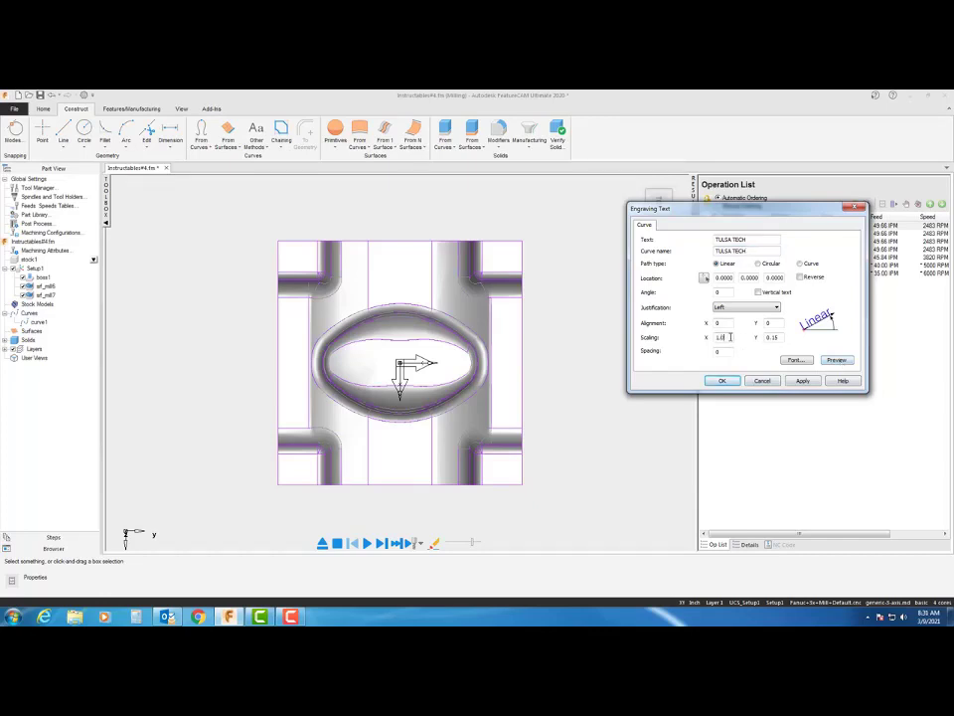
Try an engraving text scaling of 1.0 in X and Y and preview it
key("Tab")
type("1.0")
left_click(836, 359)
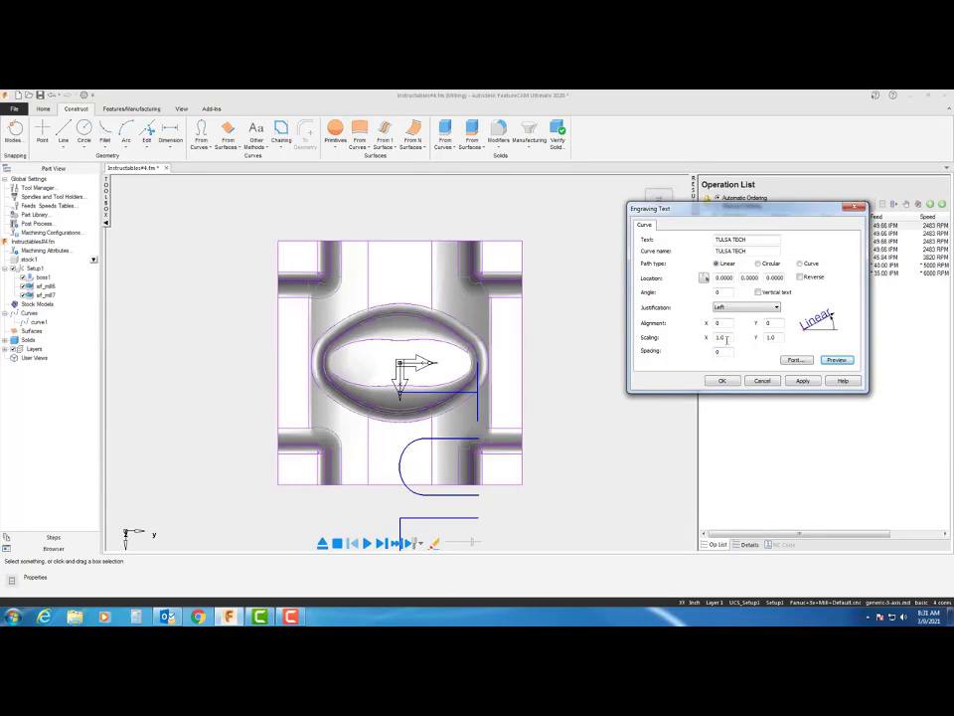
Set the engraving text's X and Y scaling to .15 and preview the text
left_click_drag(727, 338, 709, 340)
key("BackSpace")
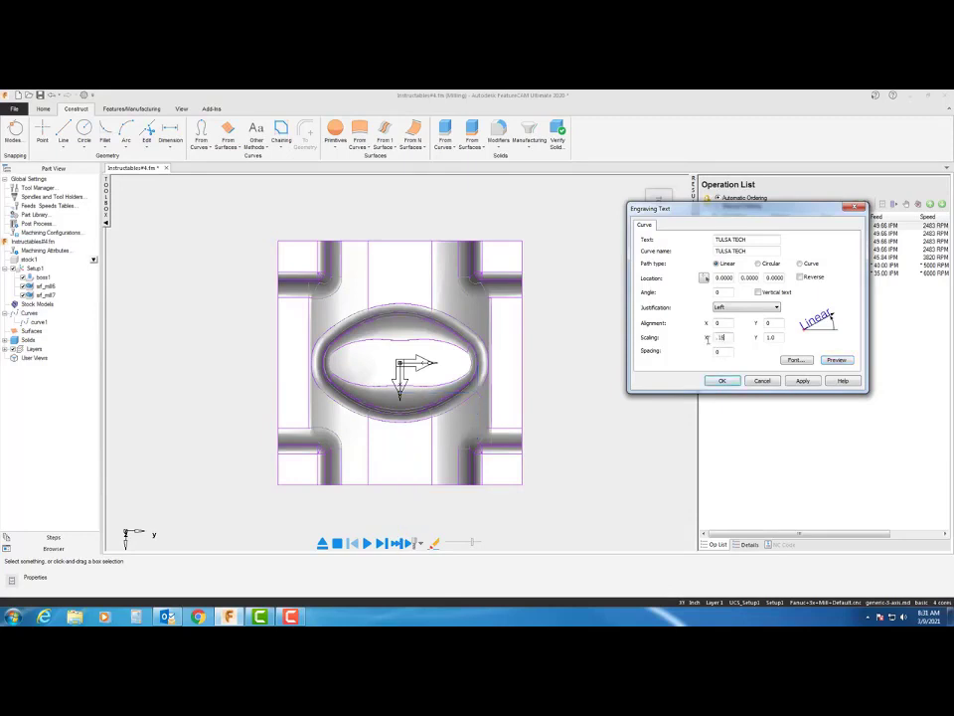
left_click_drag(777, 339, 763, 339)
type(".15")
left_click(835, 361)
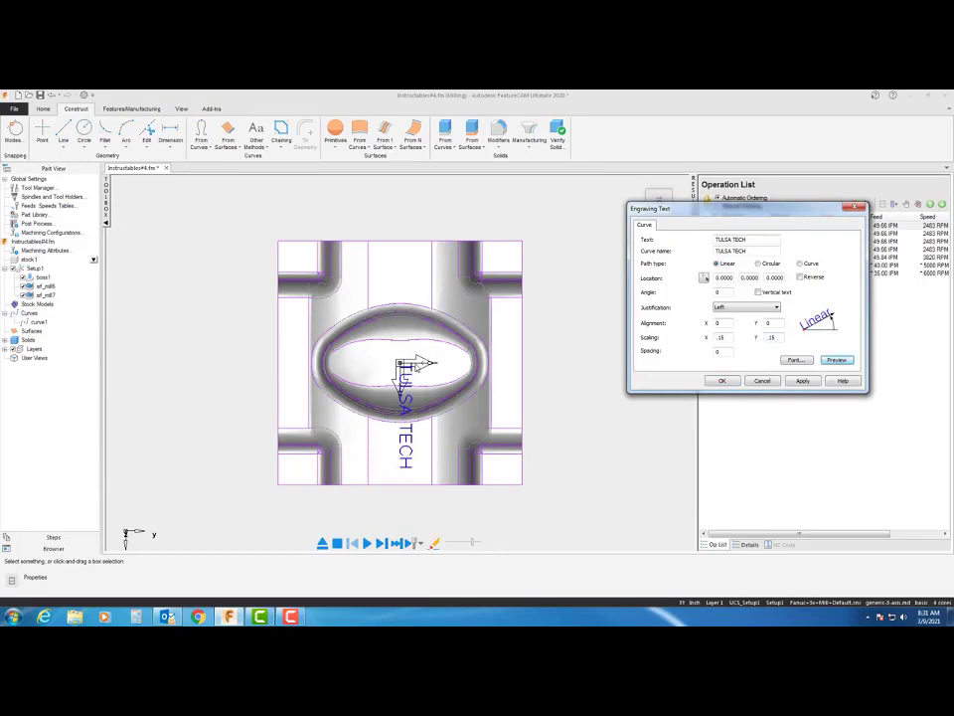
Set the engraving text's angle to 90 and preview it
double_click(724, 293)
type("9")
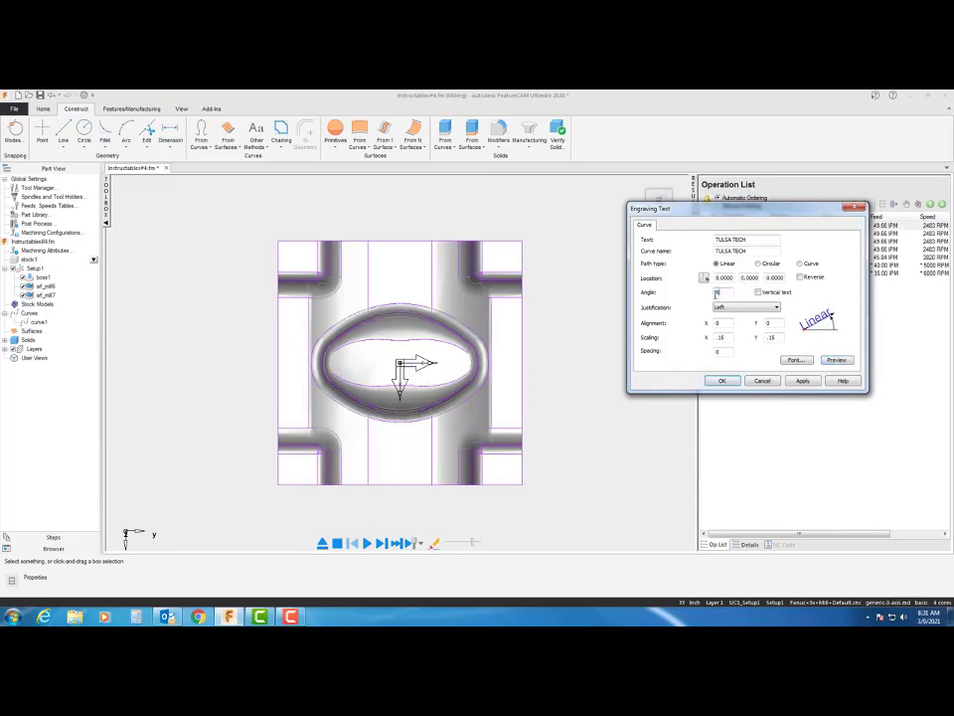
type("0")
left_click(827, 364)
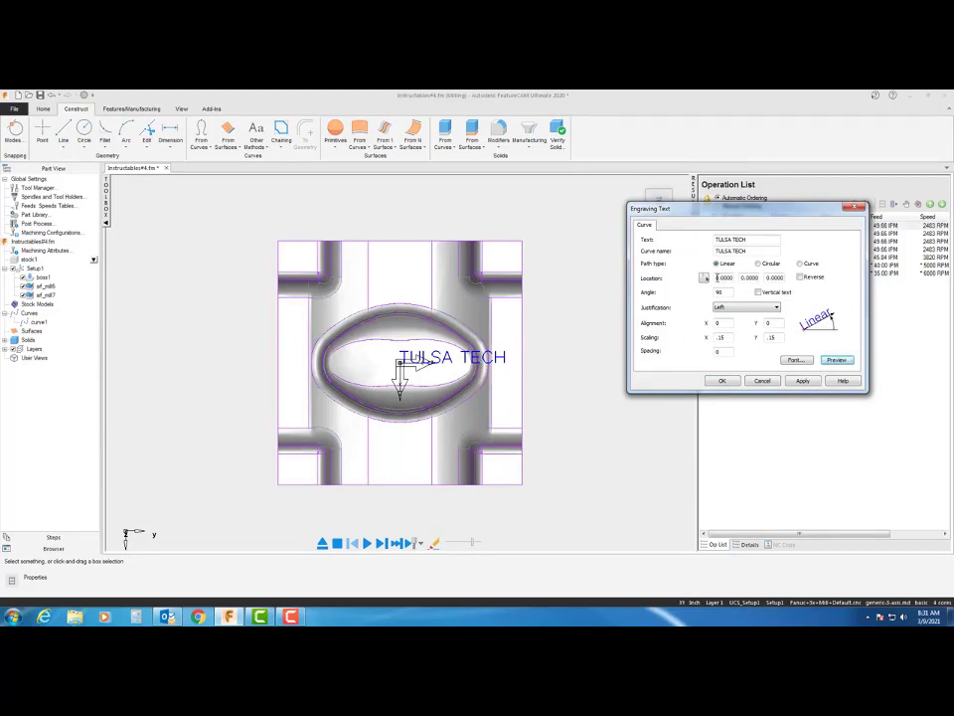
Try an X location of .5 for the engraving text and preview it
left_click_drag(717, 278, 739, 278)
type(".5")
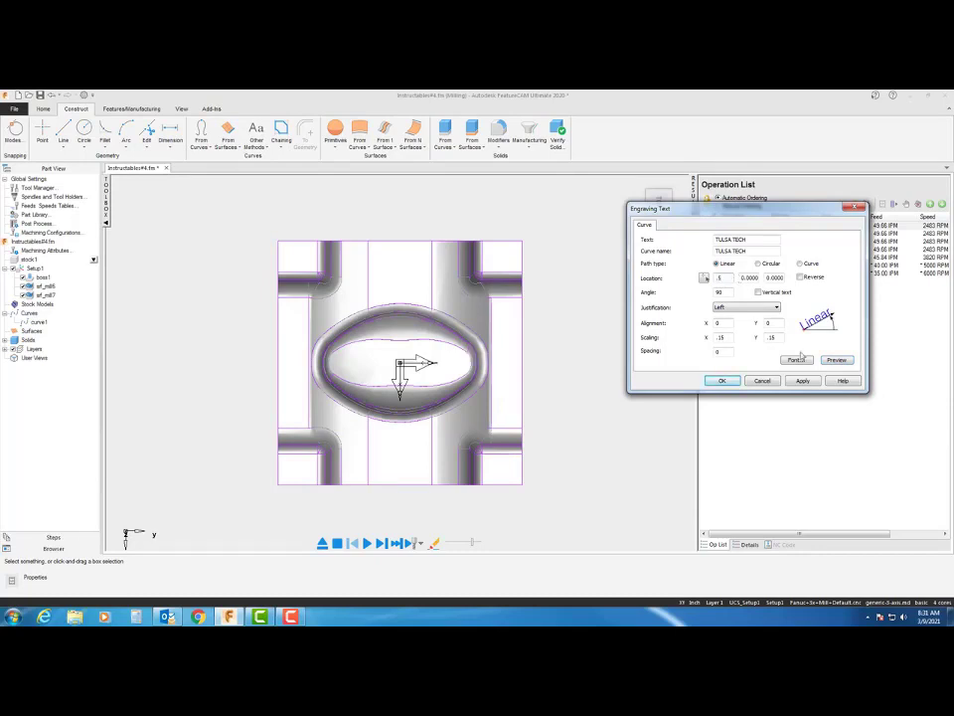
left_click(836, 362)
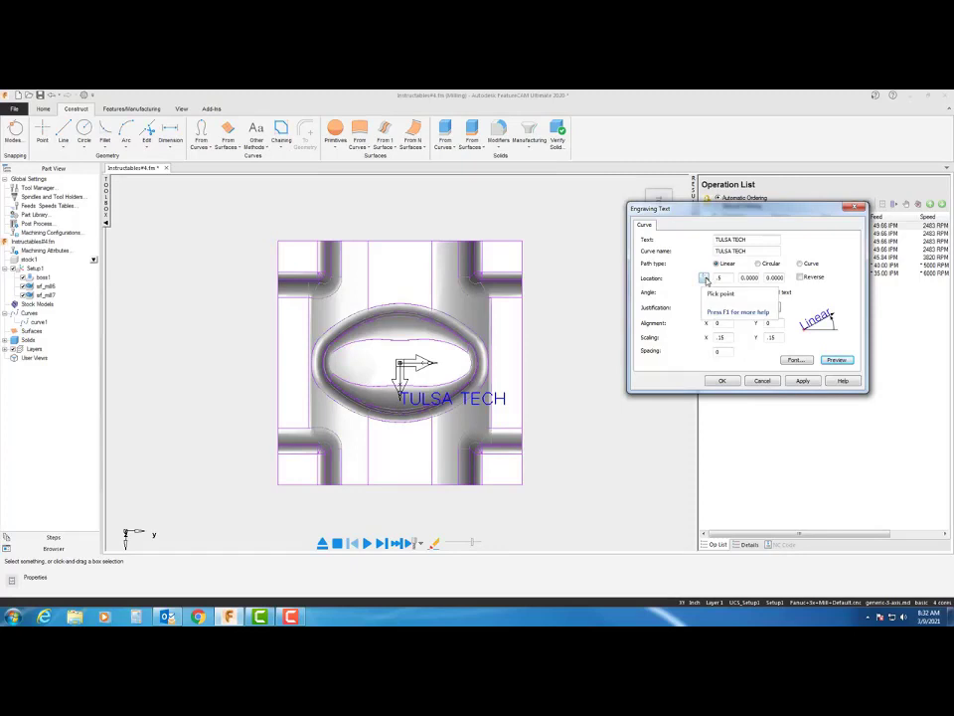
Pick a text start point near the left end of the oval top face and try an X location of .2
left_click(706, 279)
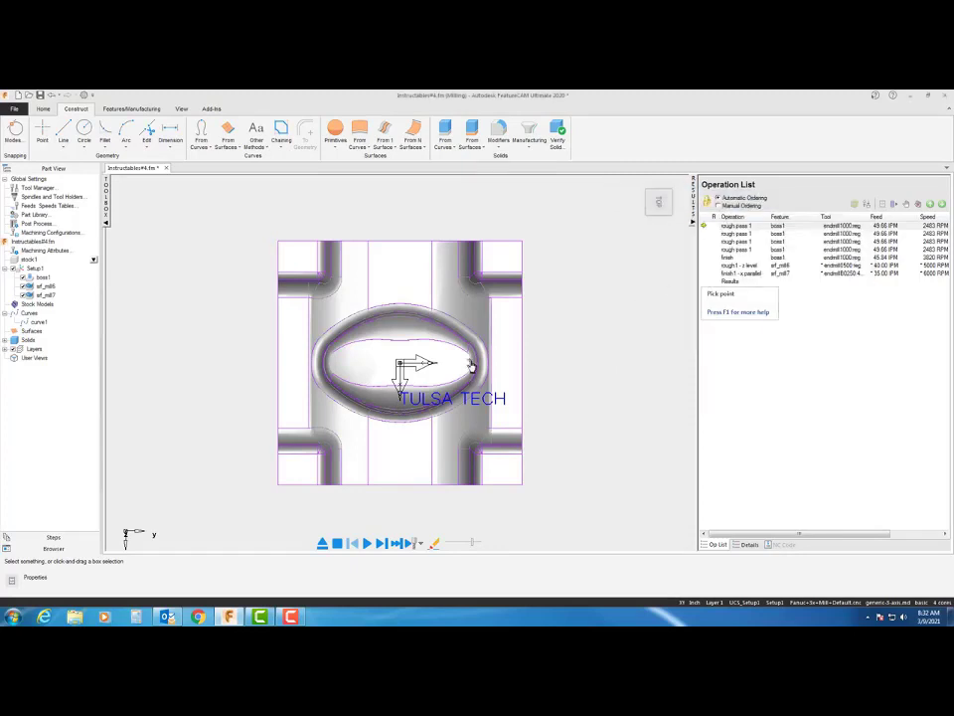
left_click(338, 381)
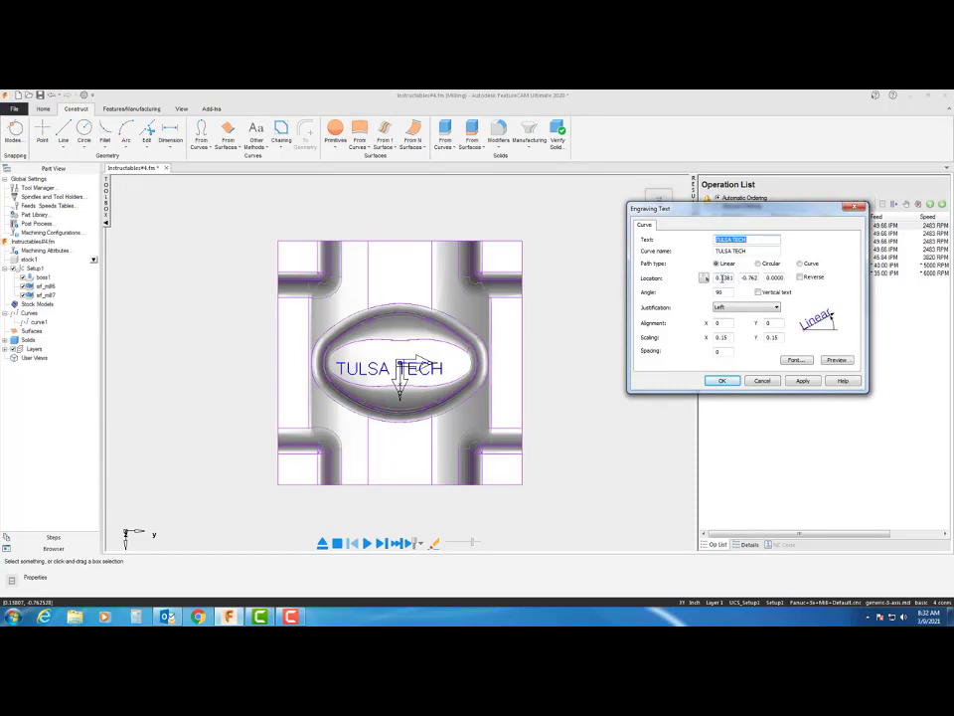
double_click(723, 278)
type("2")
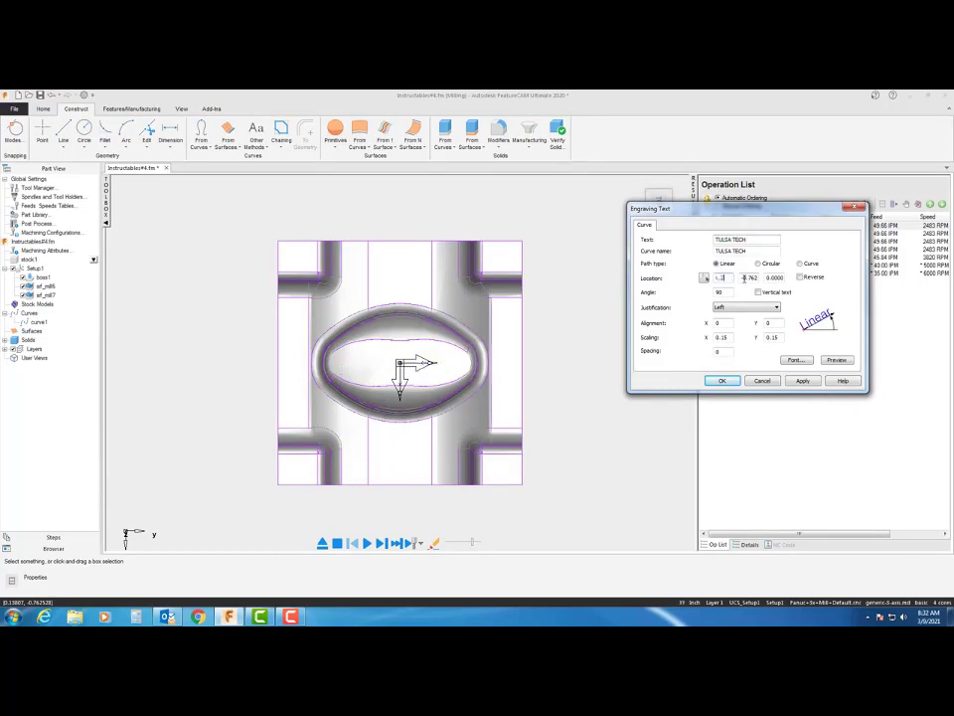
key("BackSpace")
left_click(836, 360)
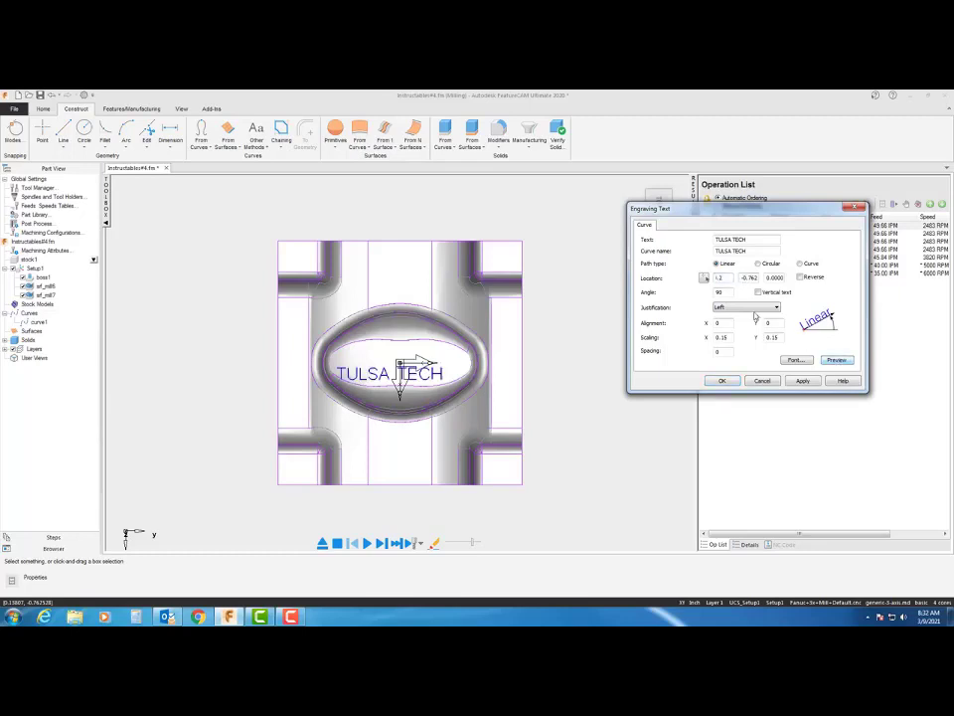
Adjust the text's X location to .1 and finally .08, previewing each value to center it across the oval
left_click(727, 279)
key("BackSpace")
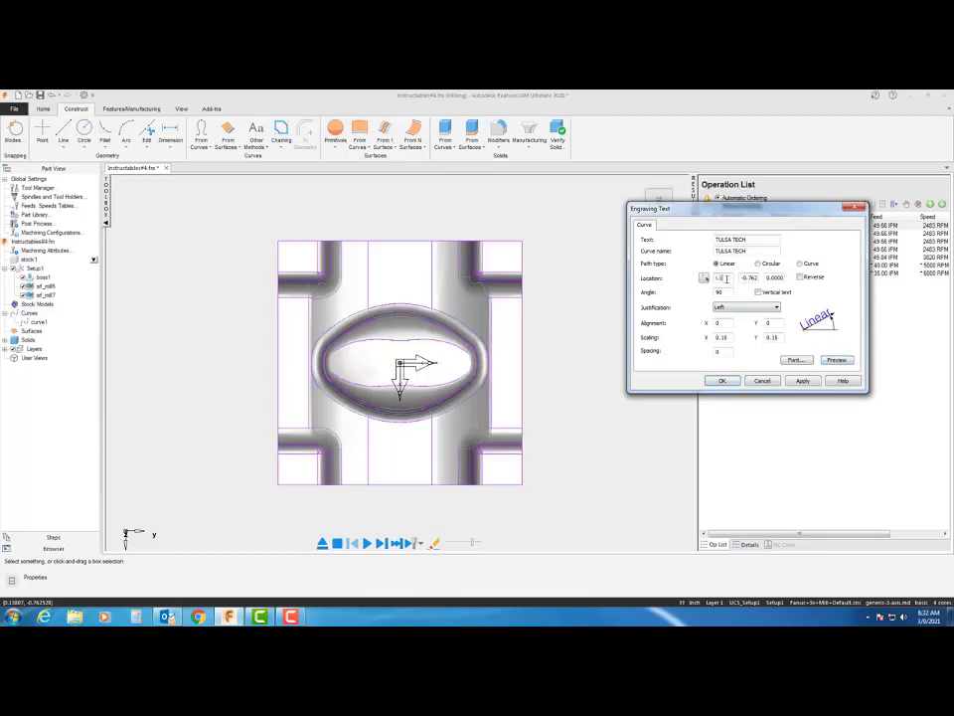
left_click(836, 360)
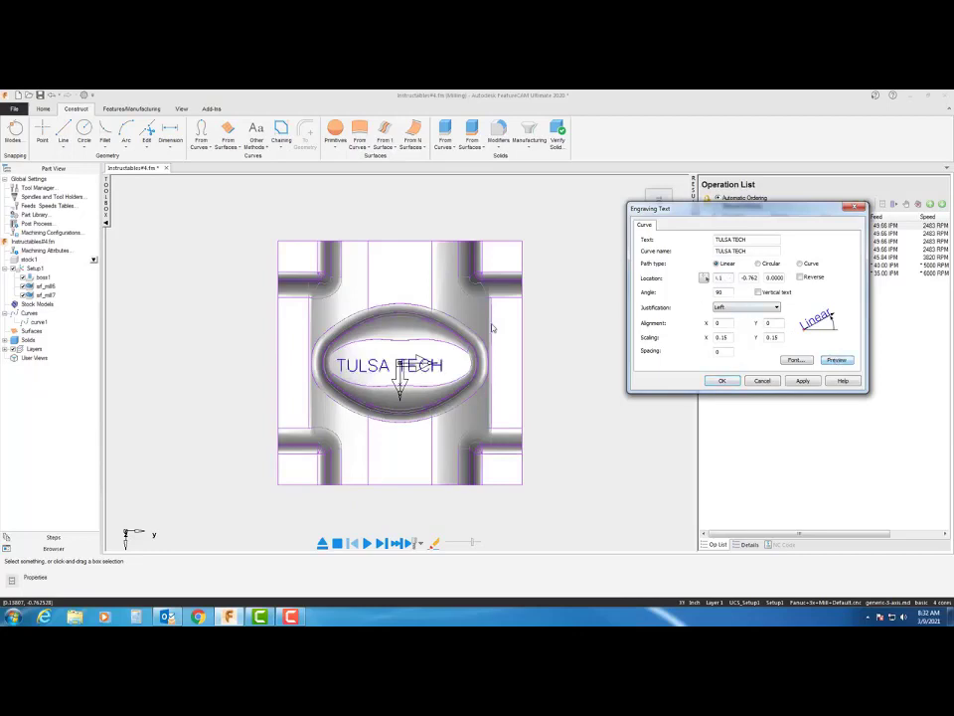
left_click(726, 278)
key("BackSpace")
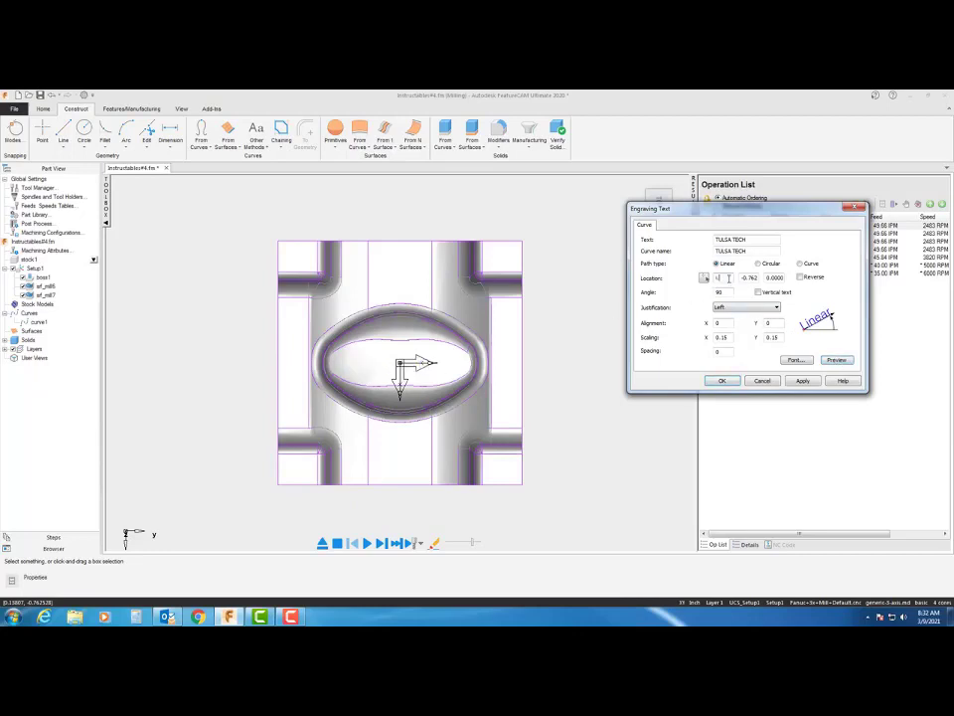
type("8")
left_click(836, 360)
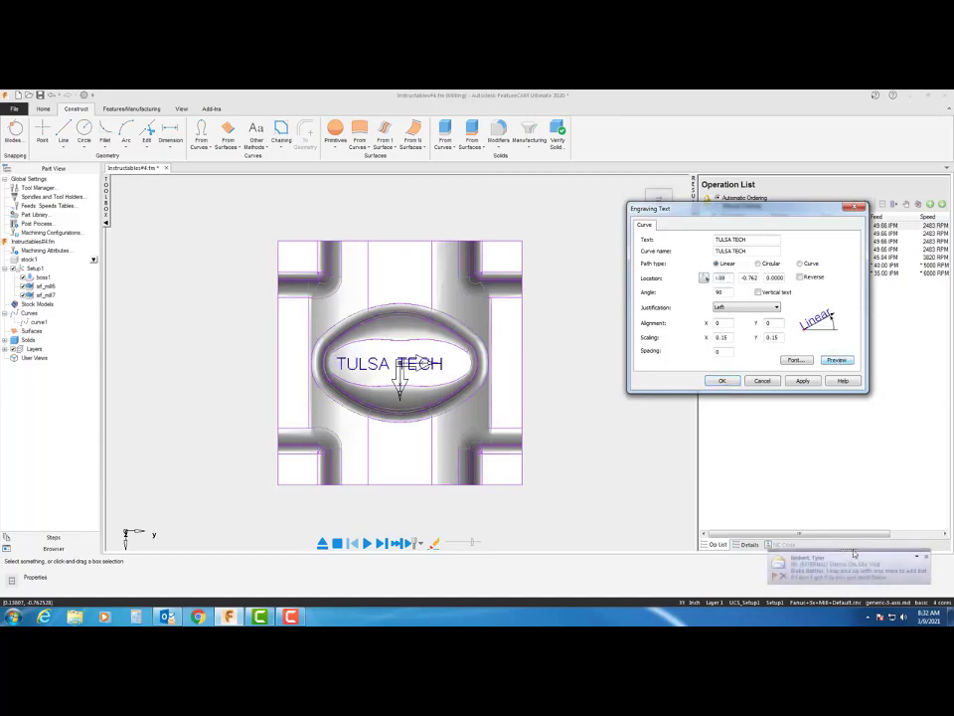
left_click(927, 556)
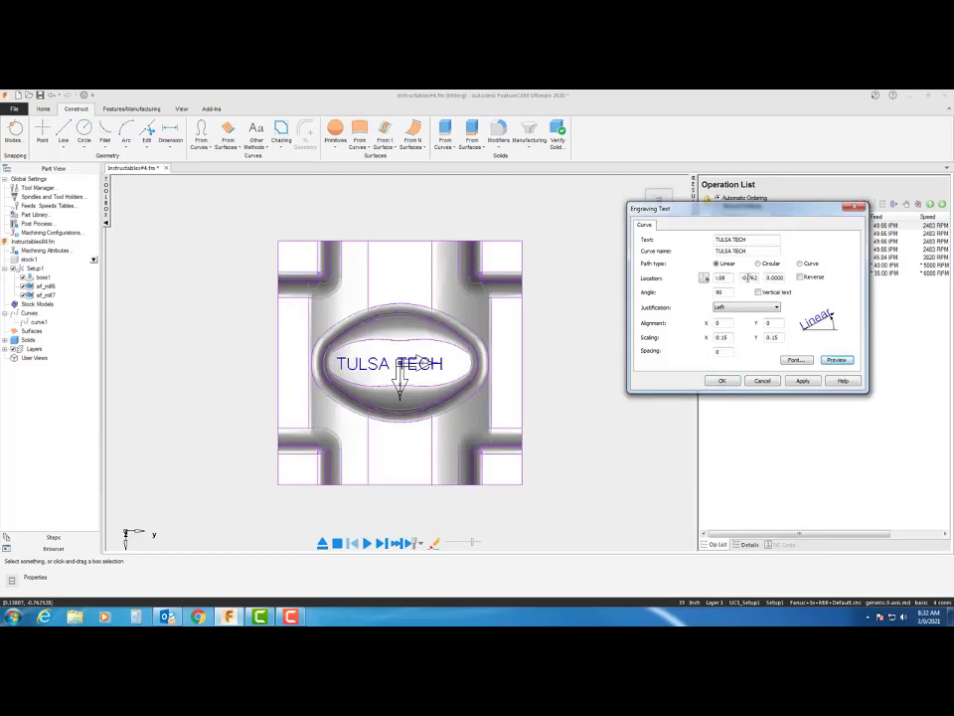
Try Y locations of -.6 and -.7 for the text, previewing each on the oval face
left_click_drag(743, 280, 765, 280)
type("-1.6")
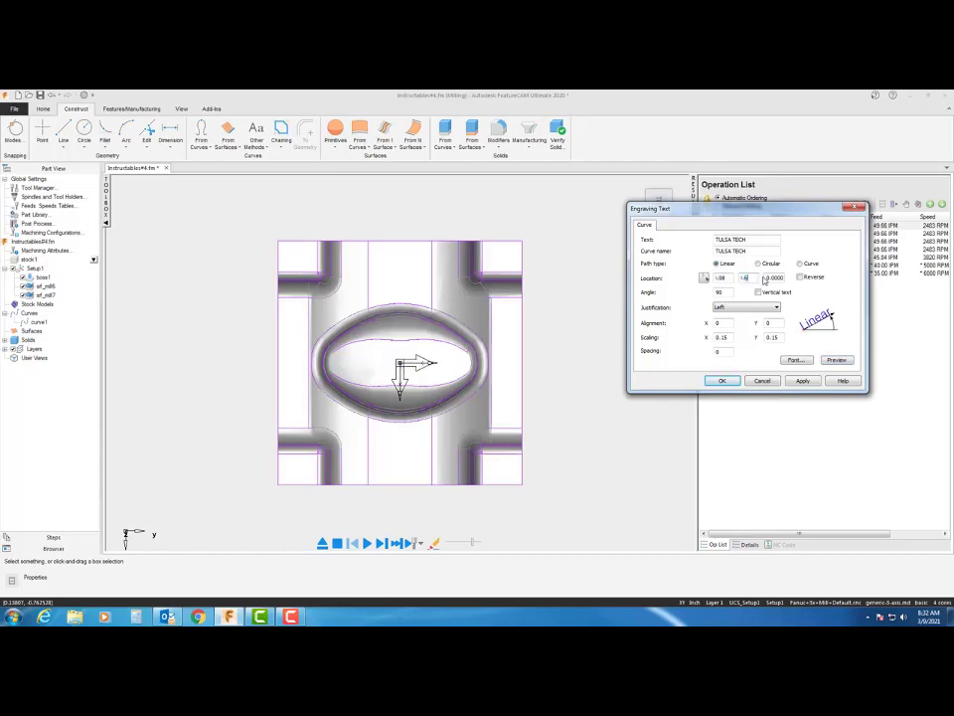
left_click(836, 359)
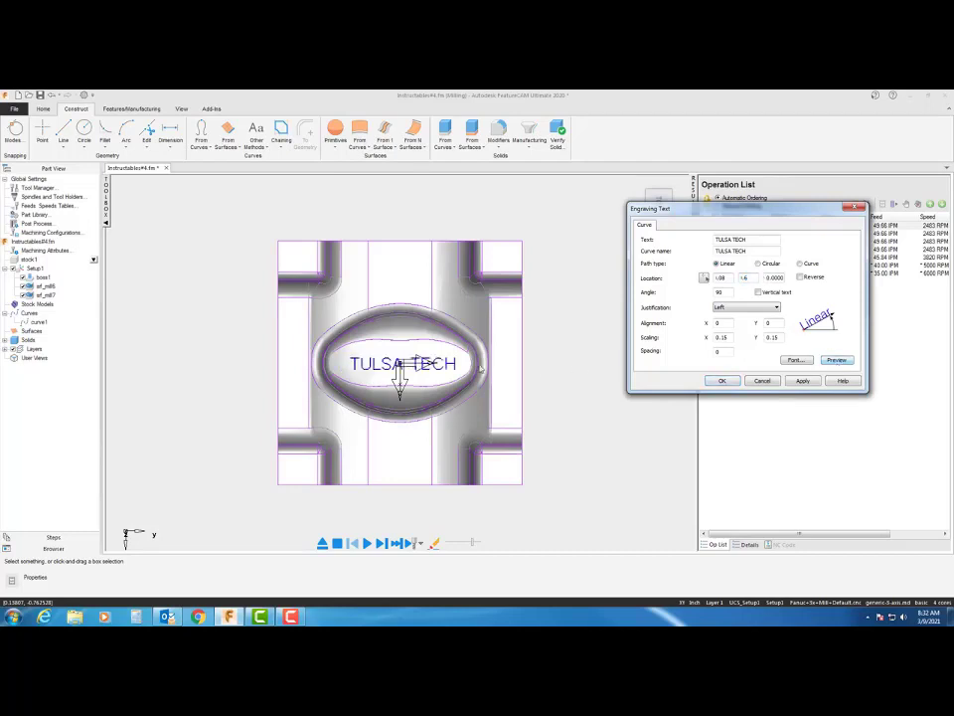
scroll(399, 363, "up", 3)
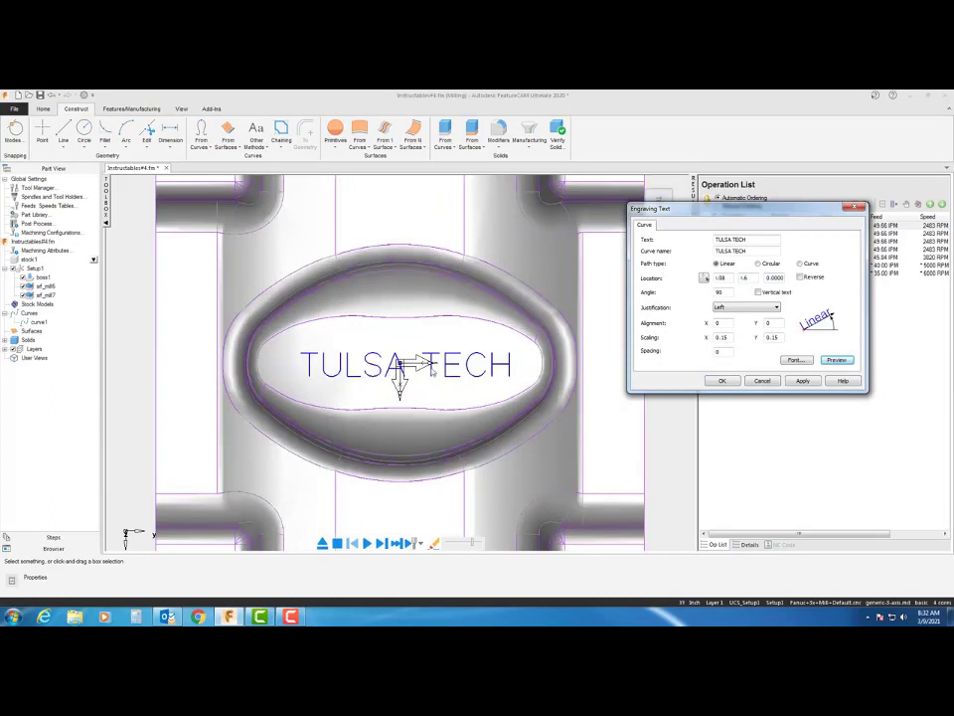
left_click(752, 279)
key("BackSpace")
type("7")
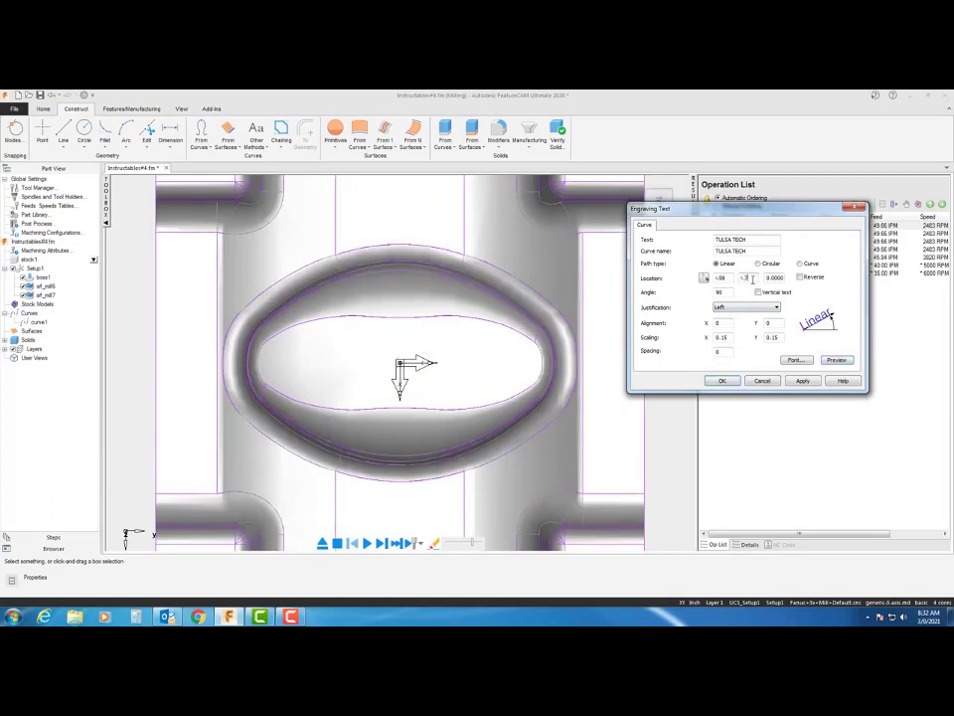
left_click(838, 360)
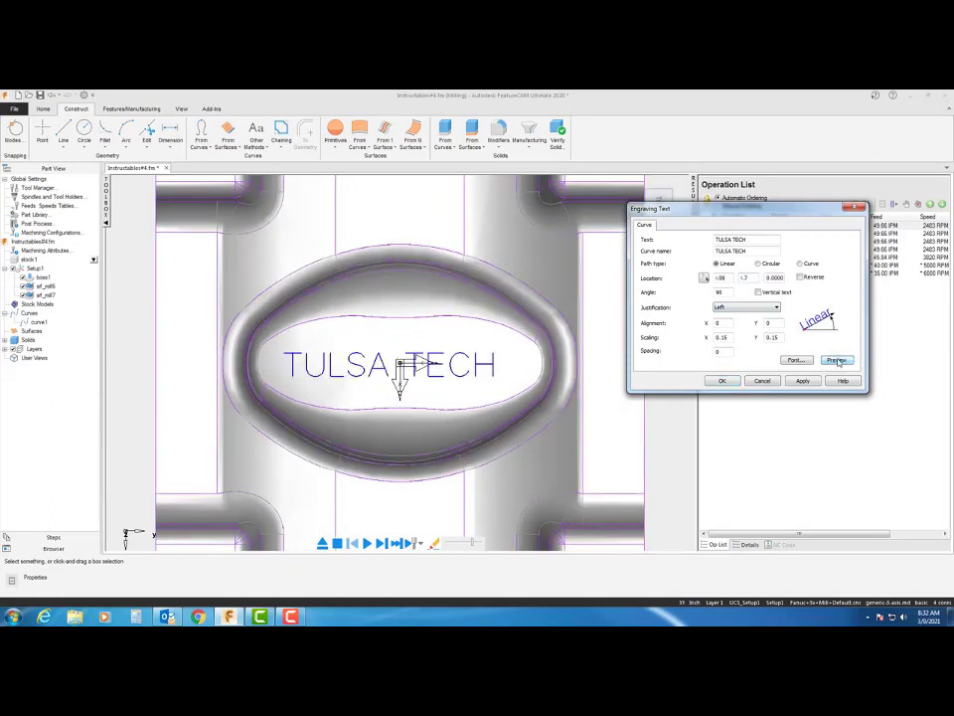
Set the text's Y location to -.65, create the engraving curve, and show the part in isometric view
left_click(753, 280)
key("BackSpace")
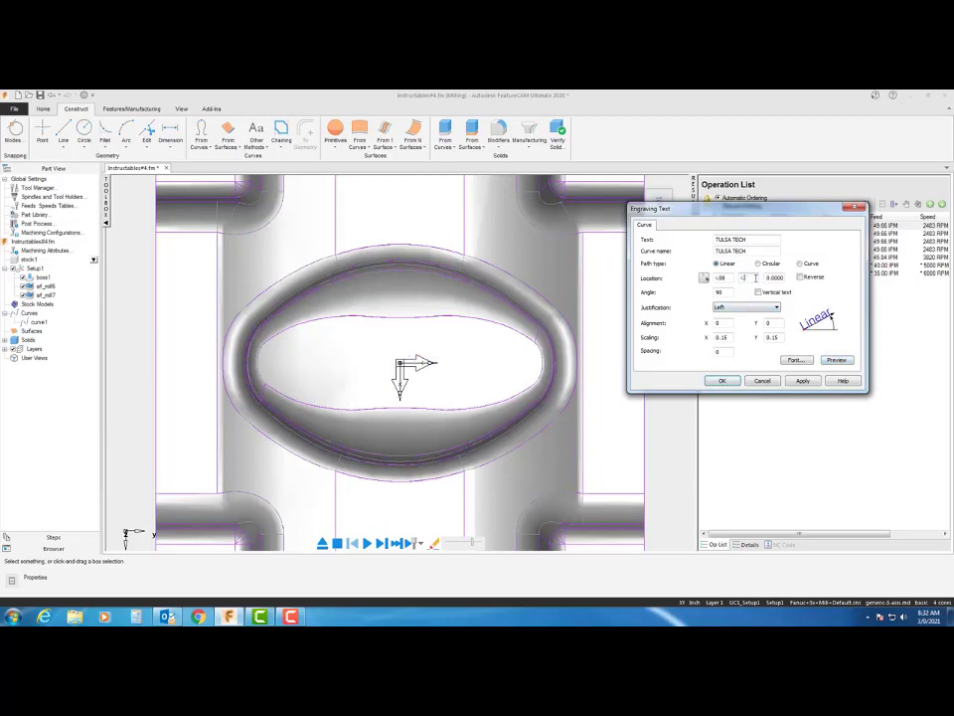
type("65")
left_click(837, 360)
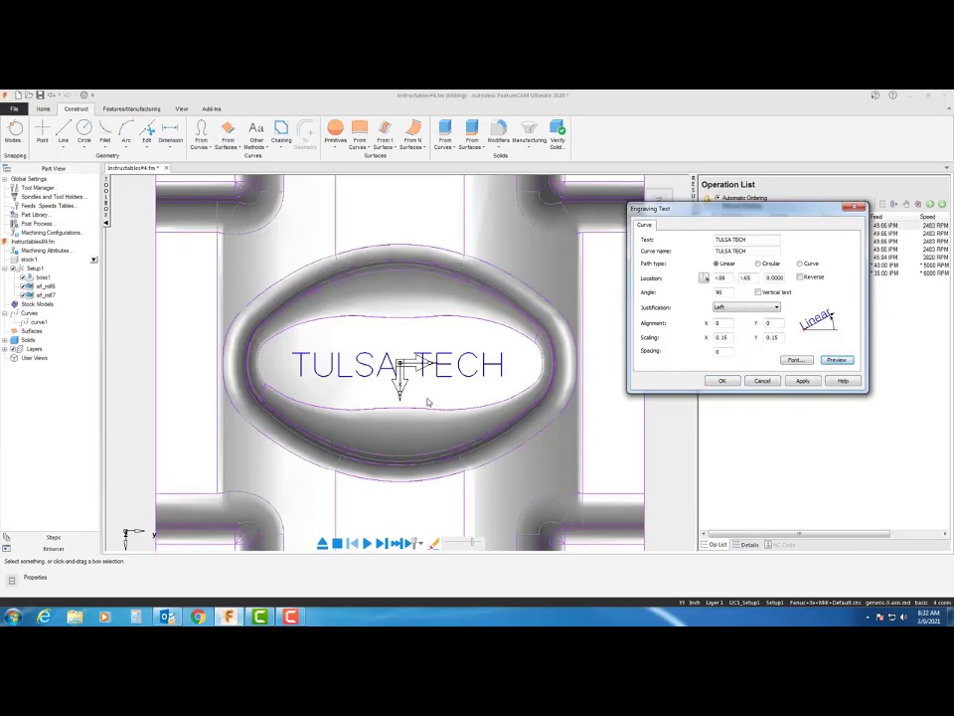
left_click(801, 381)
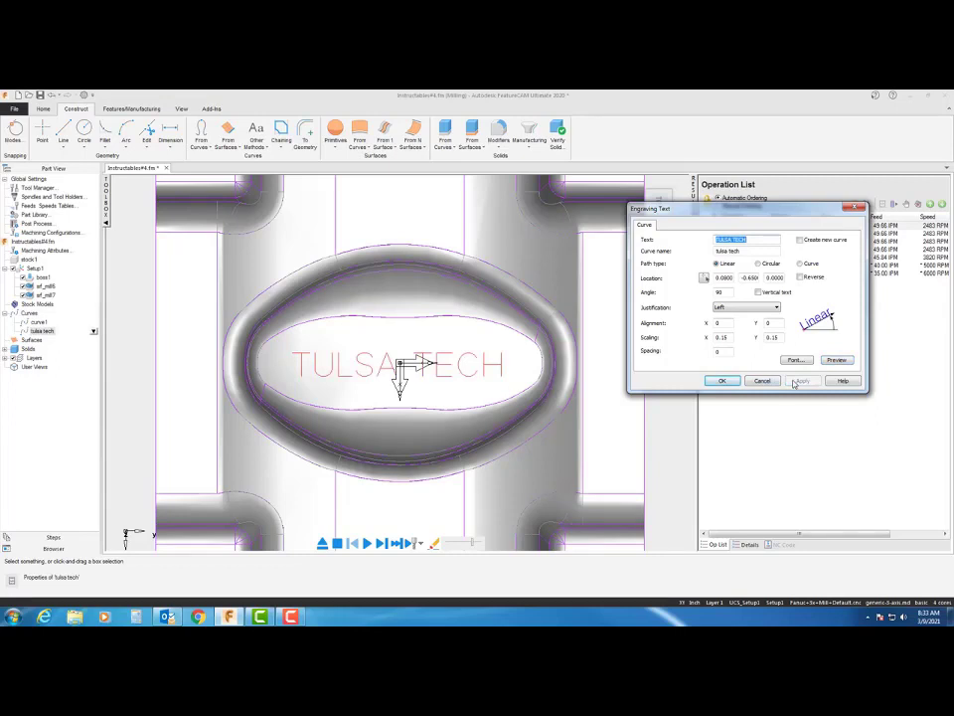
left_click(722, 381)
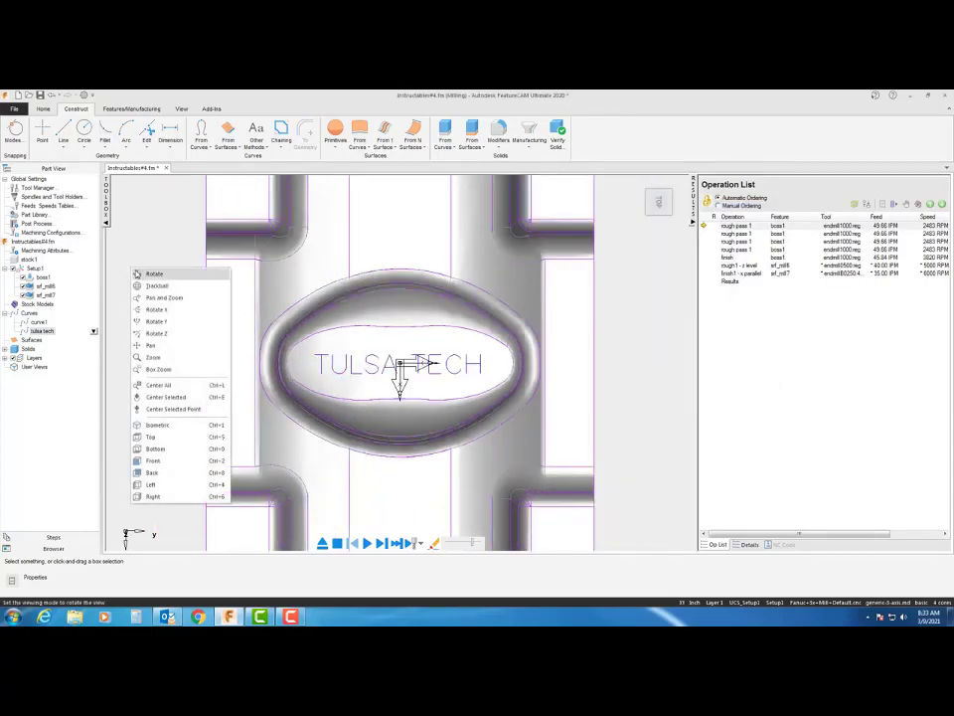
left_click(167, 425)
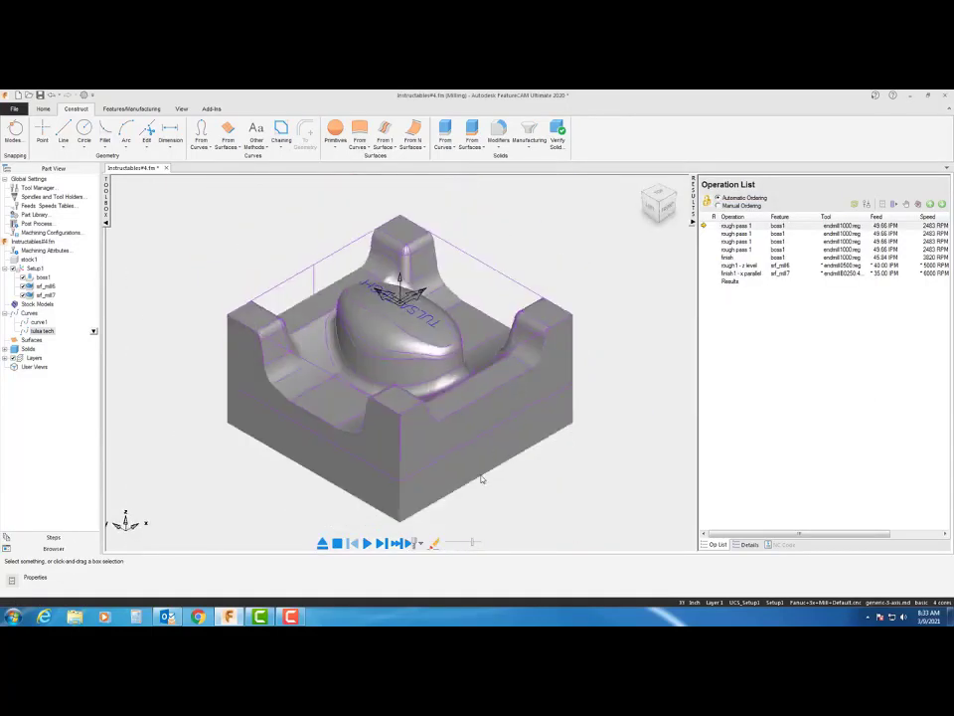
Start a Project onto Surface curve and select the oval form's top face as the target surface
middle_click_drag(488, 494, 323, 512)
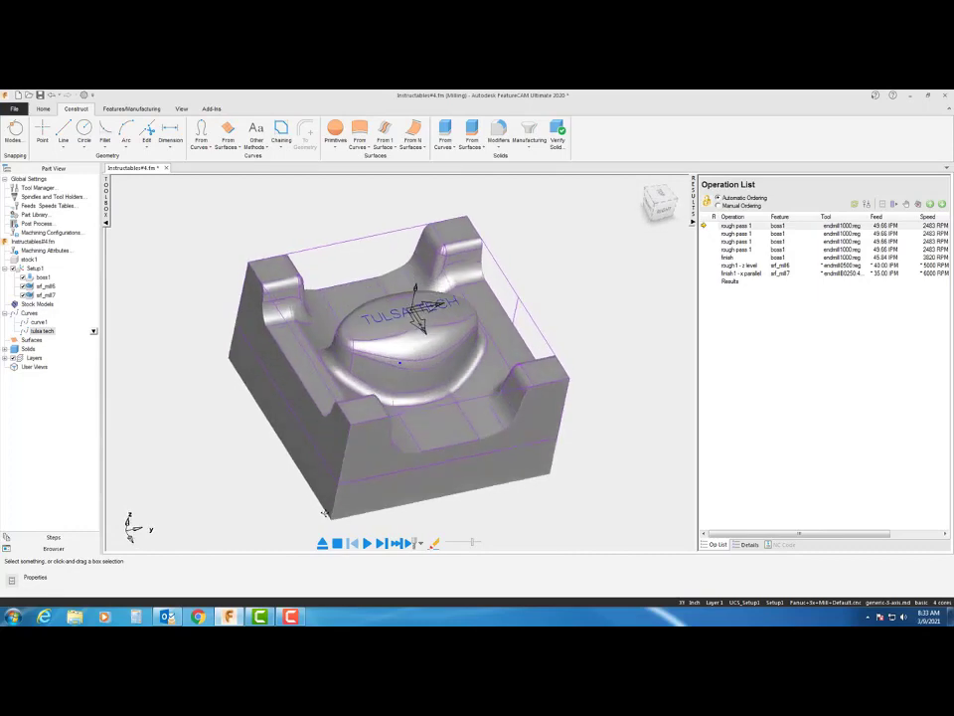
mouse_move(529, 310)
middle_mouse_down()
mouse_move(517, 370)
mouse_move(516, 307)
middle_mouse_up()
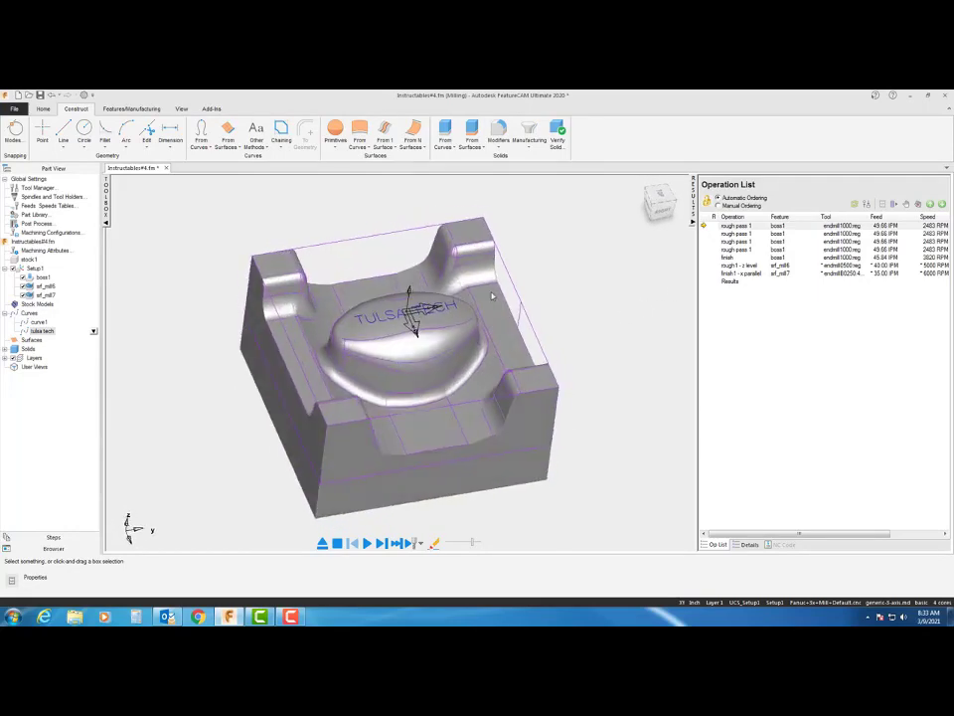
left_click(236, 149)
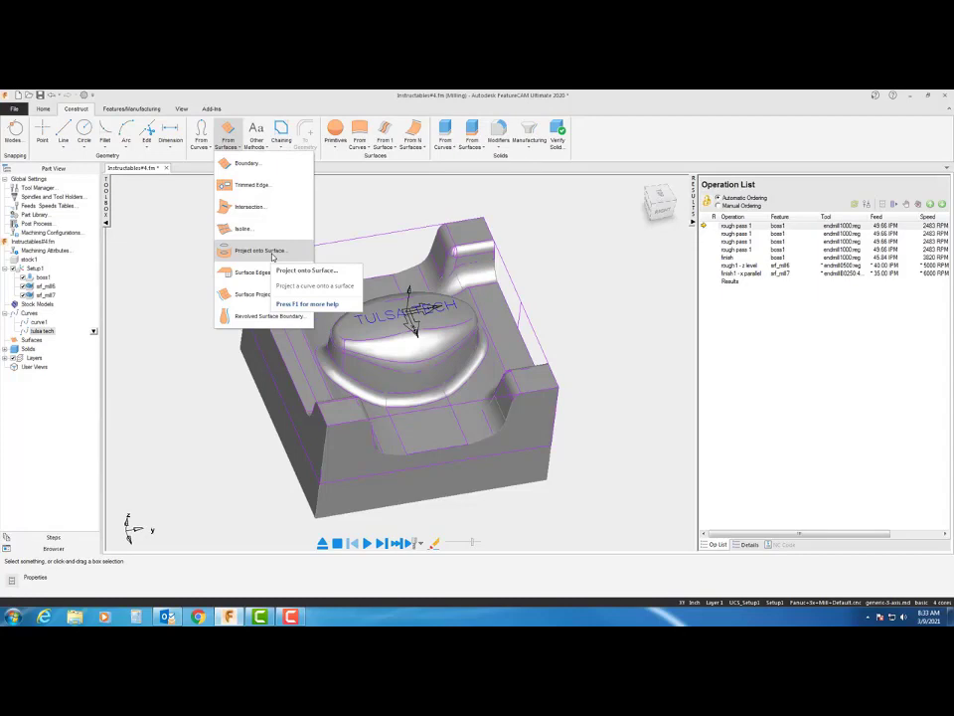
left_click(260, 251)
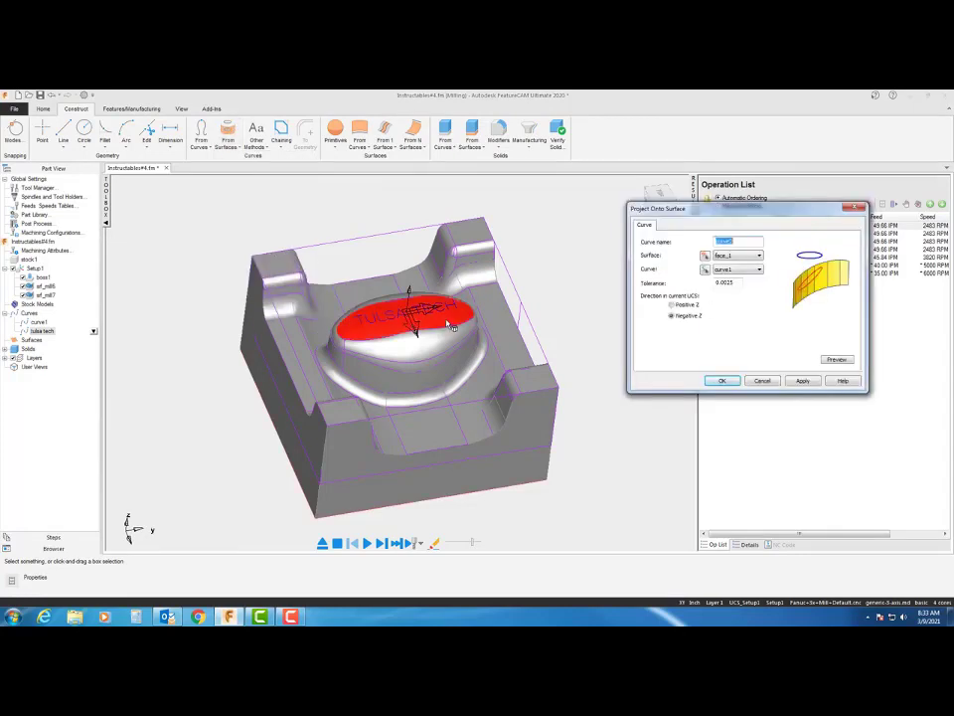
left_click(284, 285)
left_click(477, 251)
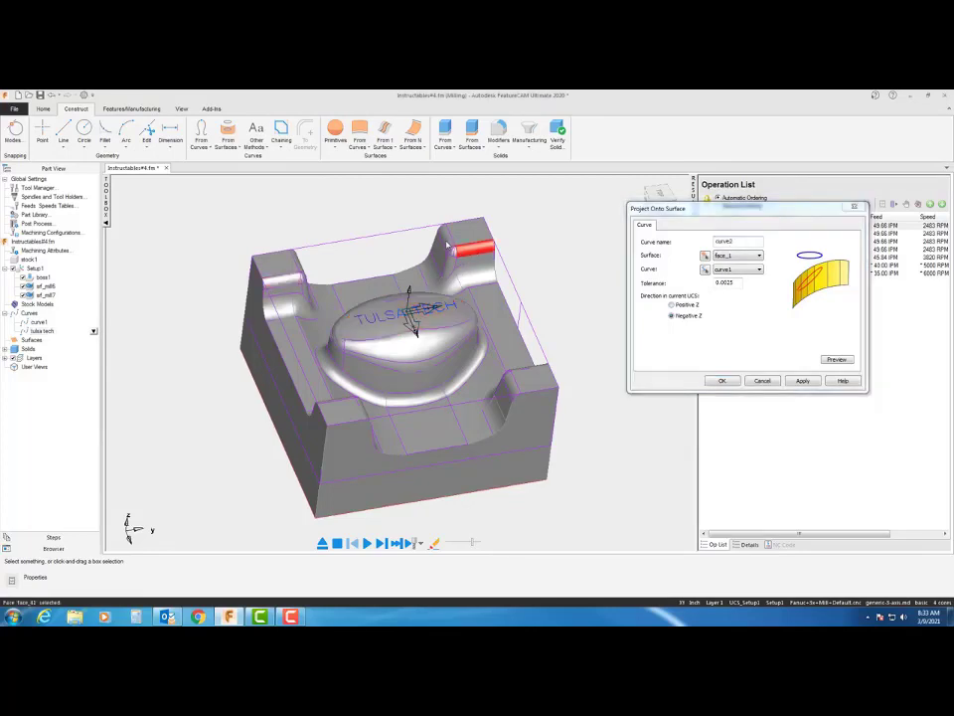
left_click(511, 387)
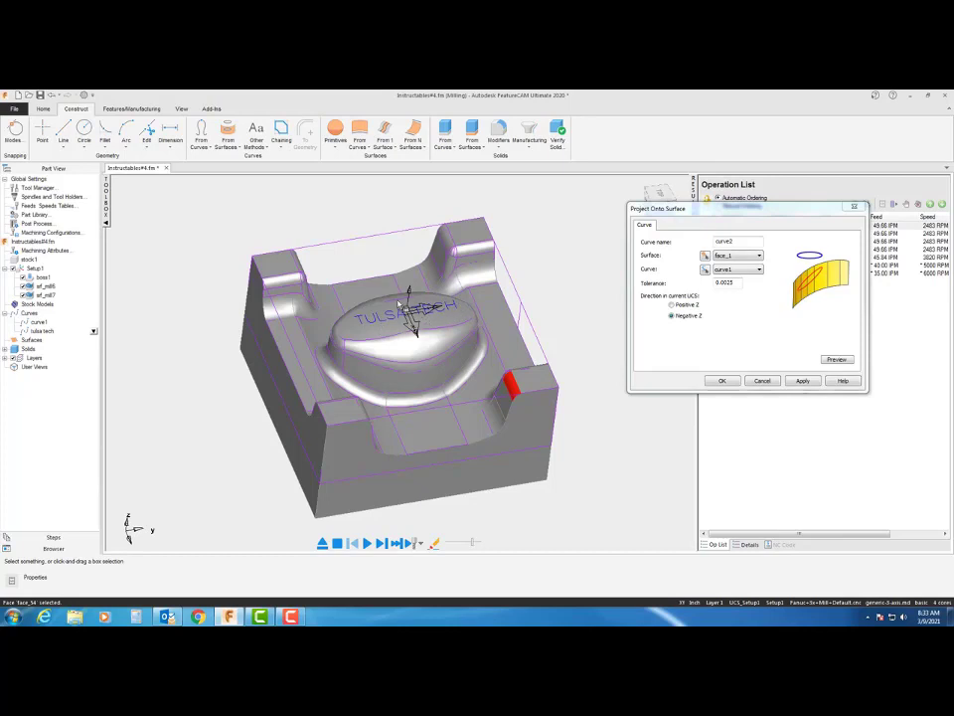
left_click(399, 303)
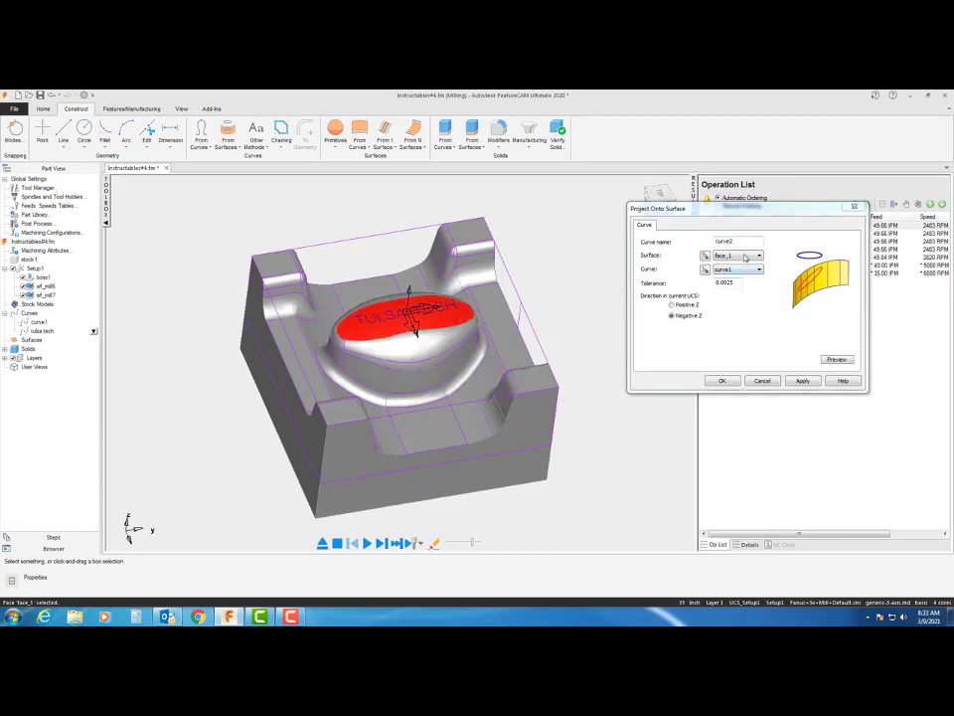
Name the projected curve TULSA TECH SURFACE and choose tulsa tech as the curve to project
left_click_drag(747, 241, 714, 245)
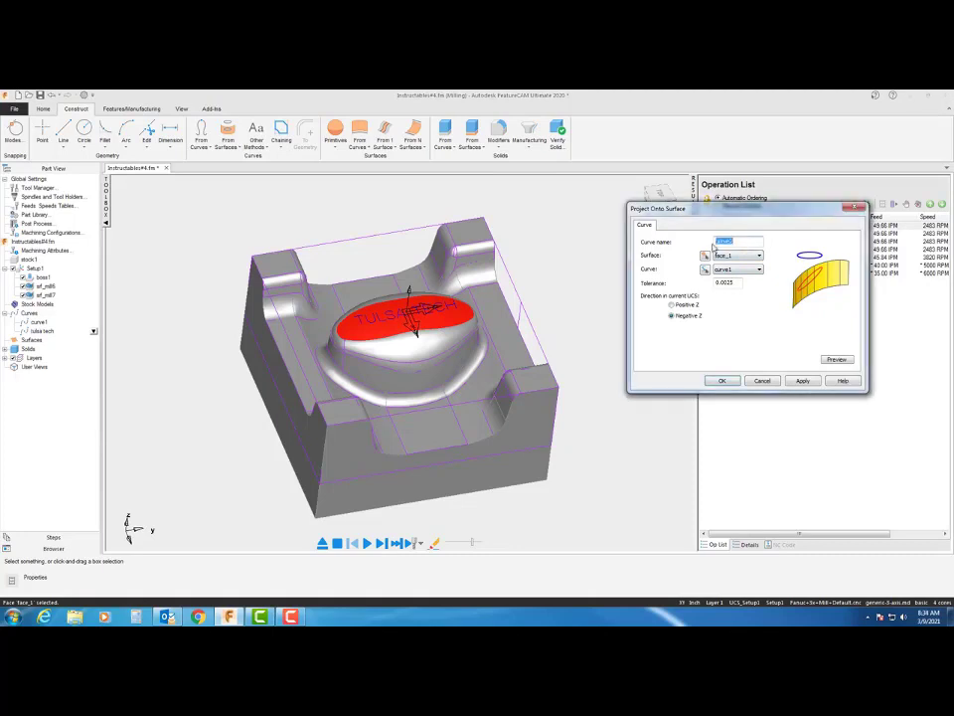
type("TULSA TECH")
type("SURFACE")
left_click(759, 270)
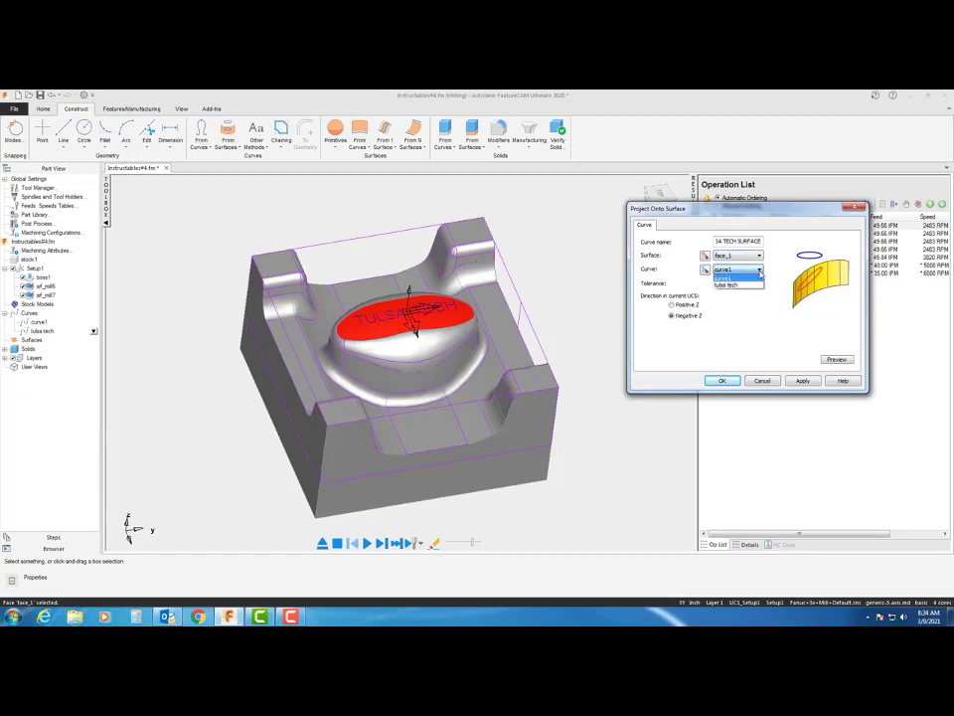
left_click(734, 285)
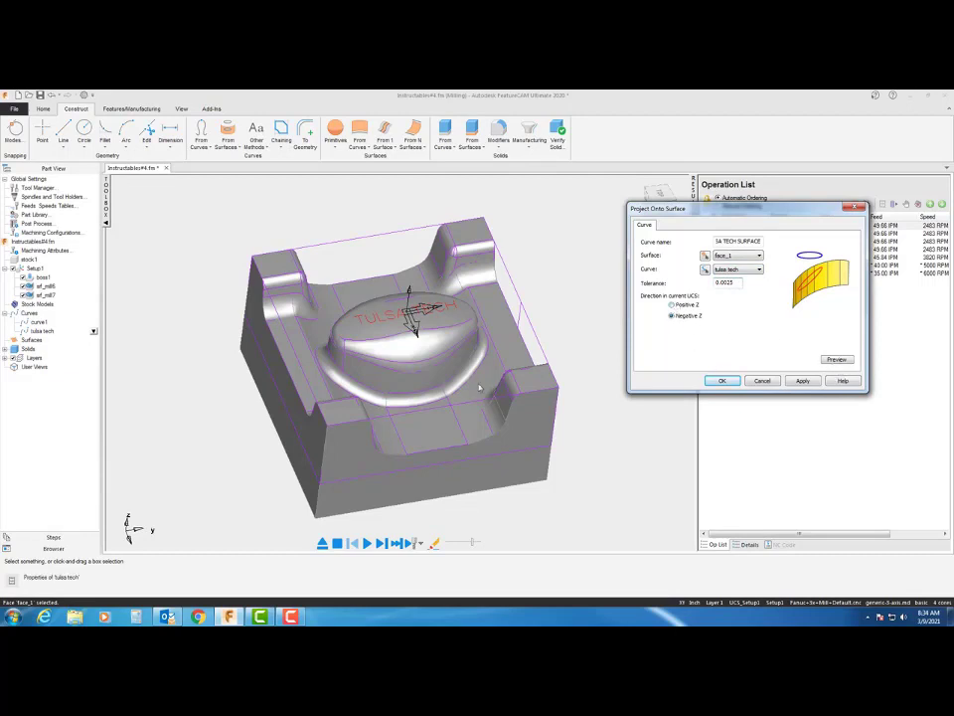
Preview the negative Z projection and compare the projected lettering with the flat text above the oval face
middle_click_drag(483, 392, 469, 321)
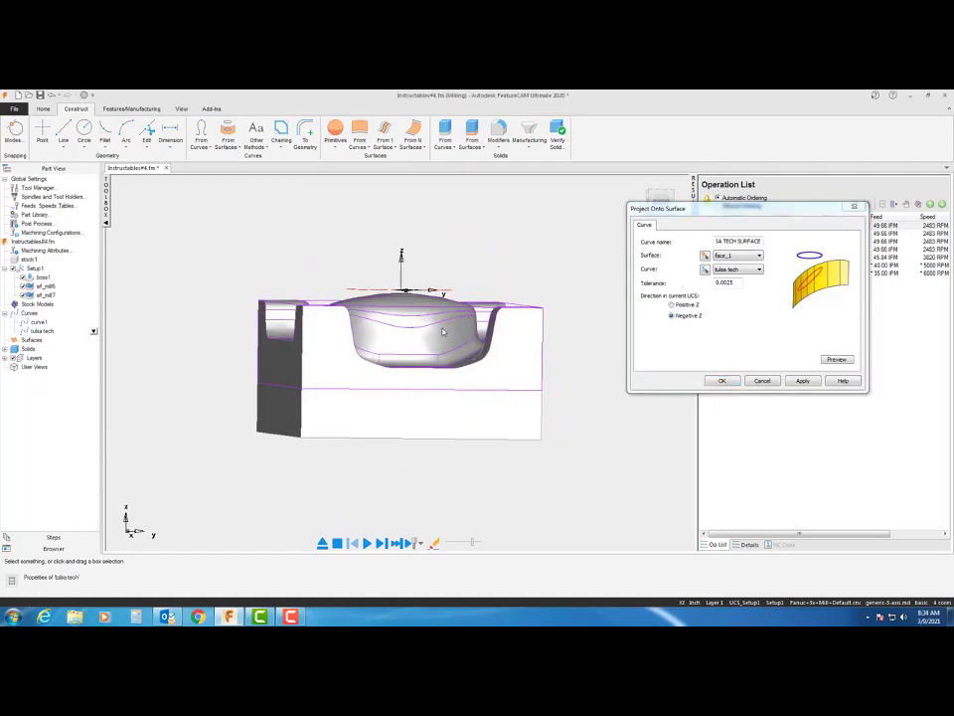
middle_click_drag(444, 331, 475, 402)
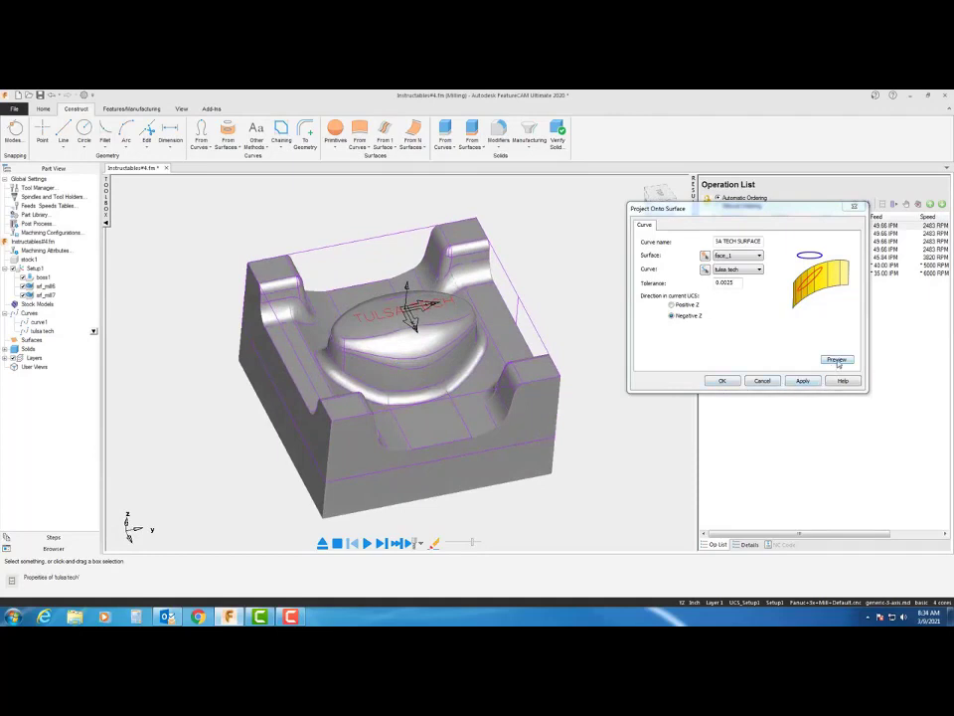
left_click(839, 362)
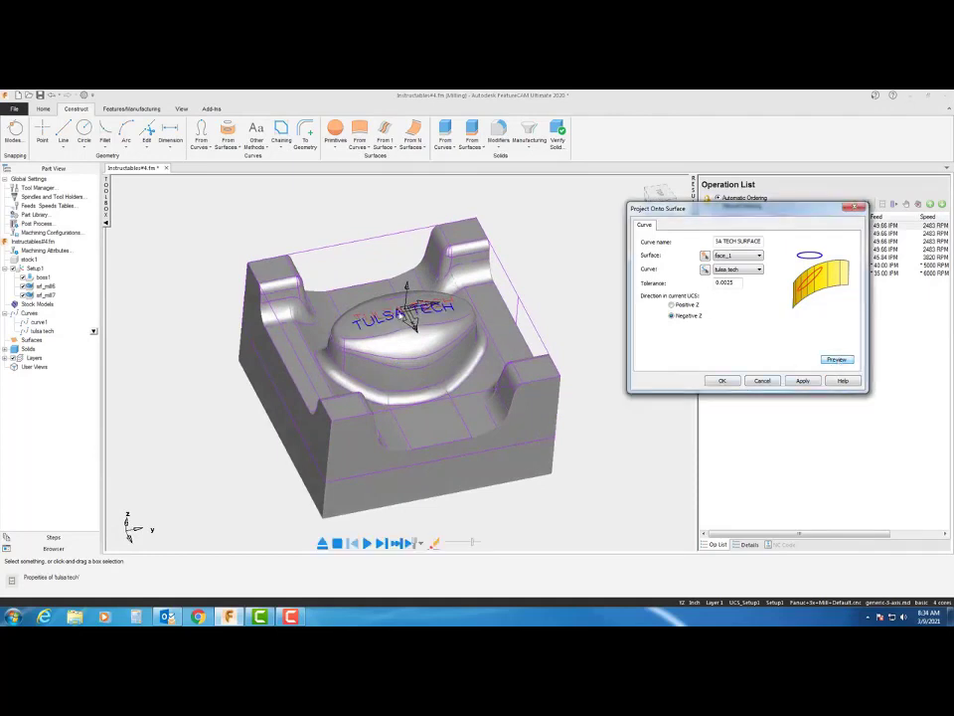
scroll(398, 298, "up", 5)
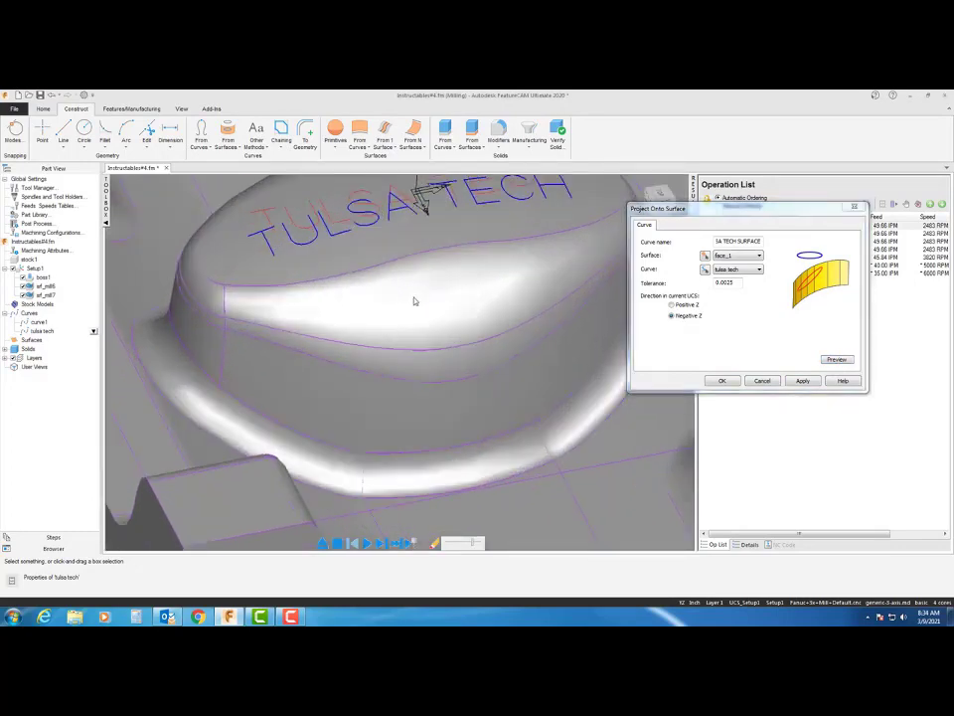
middle_click_drag(415, 299, 420, 346)
scroll(472, 260, "down", 5)
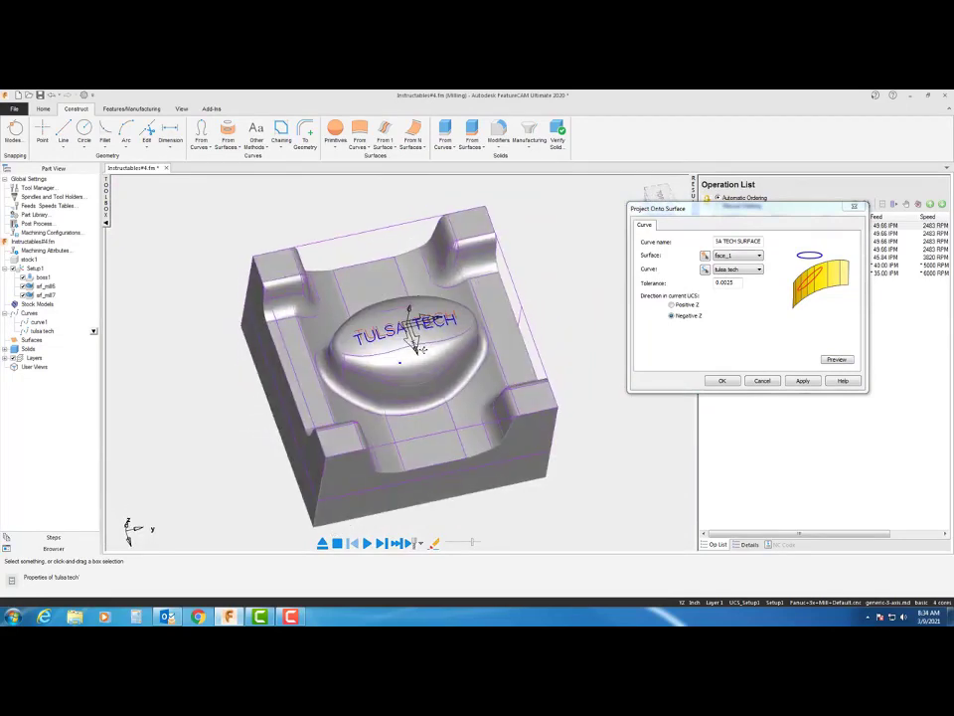
scroll(419, 346, "down", 1)
scroll(370, 343, "up", 4)
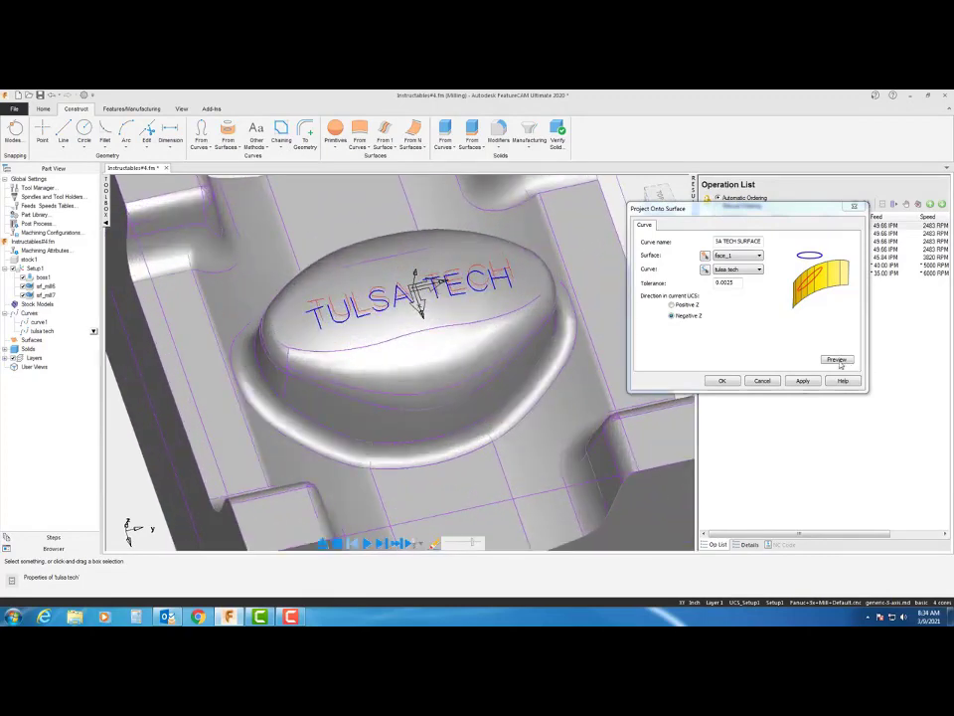
Apply the projection to create the lettering curves on the oval face, and close the projection settings
left_click(802, 380)
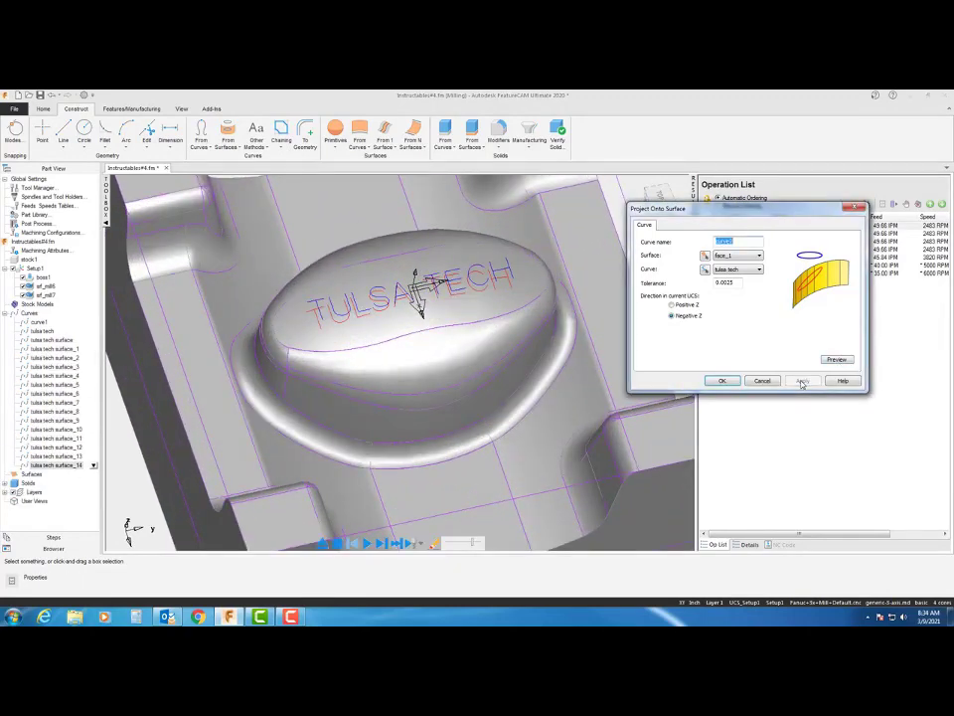
middle_click_drag(462, 343, 454, 311)
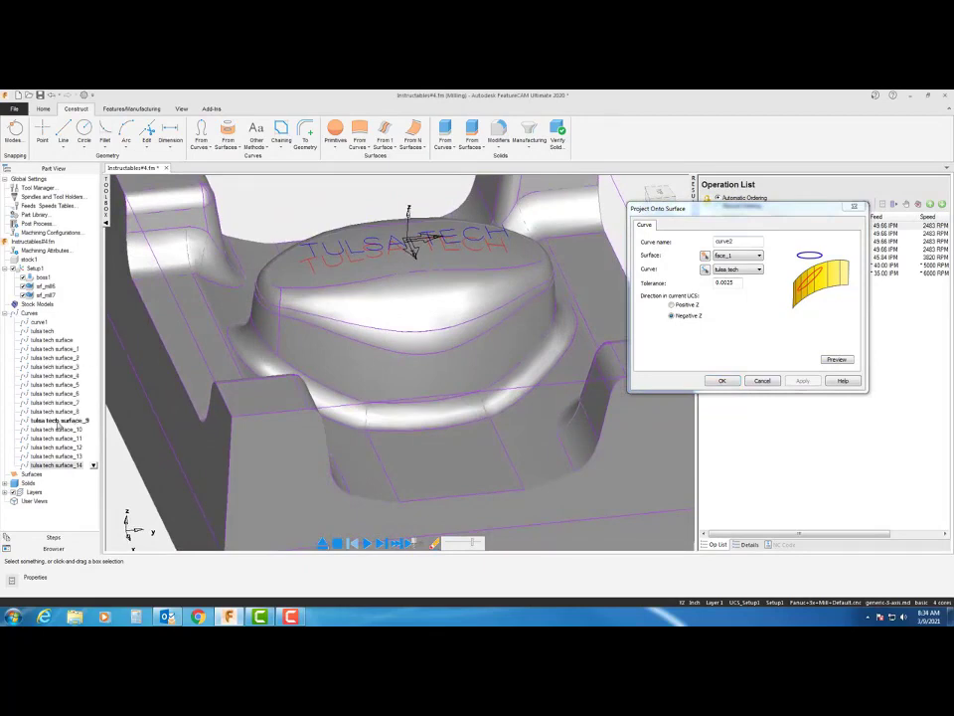
left_click(60, 463)
left_click(723, 381)
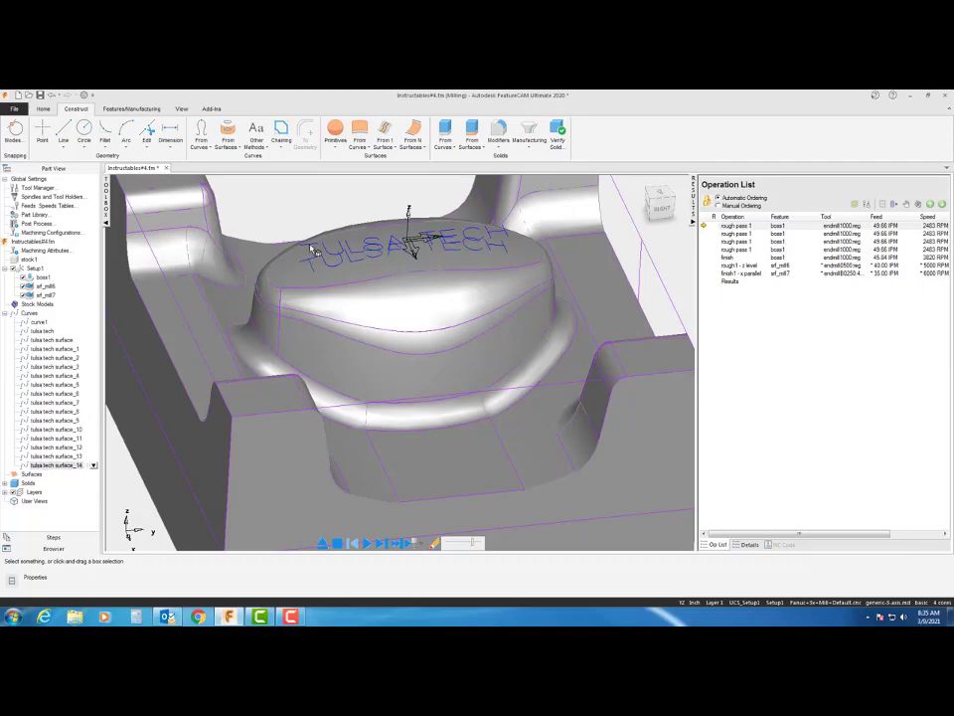
Hide the original flat tulsa tech curve and inspect the projected lettering on the oval face
left_click(311, 249)
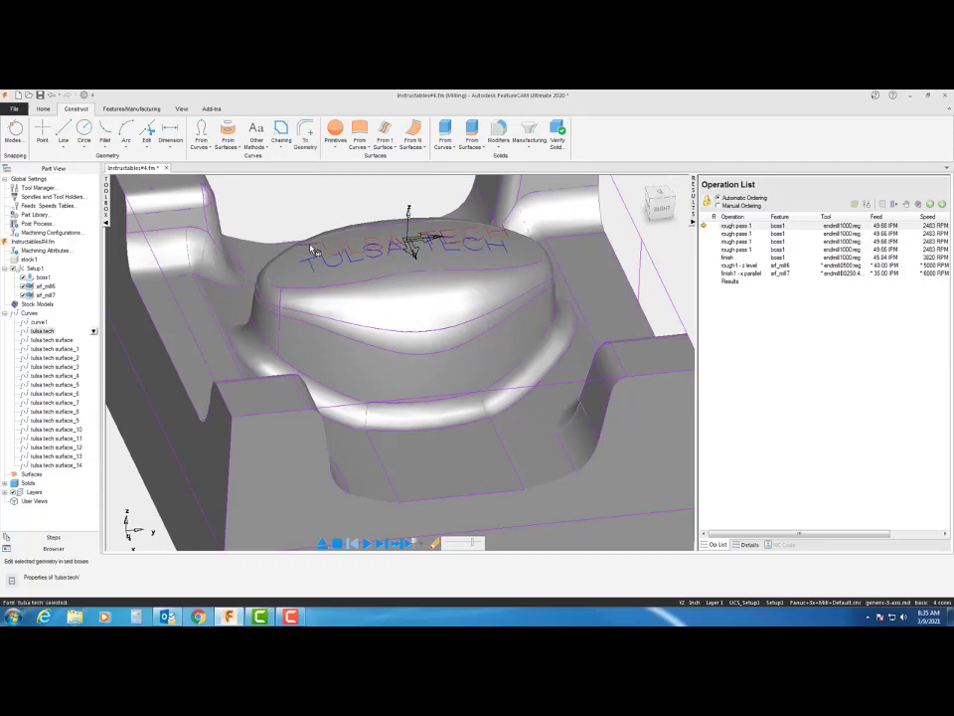
right_click(47, 334)
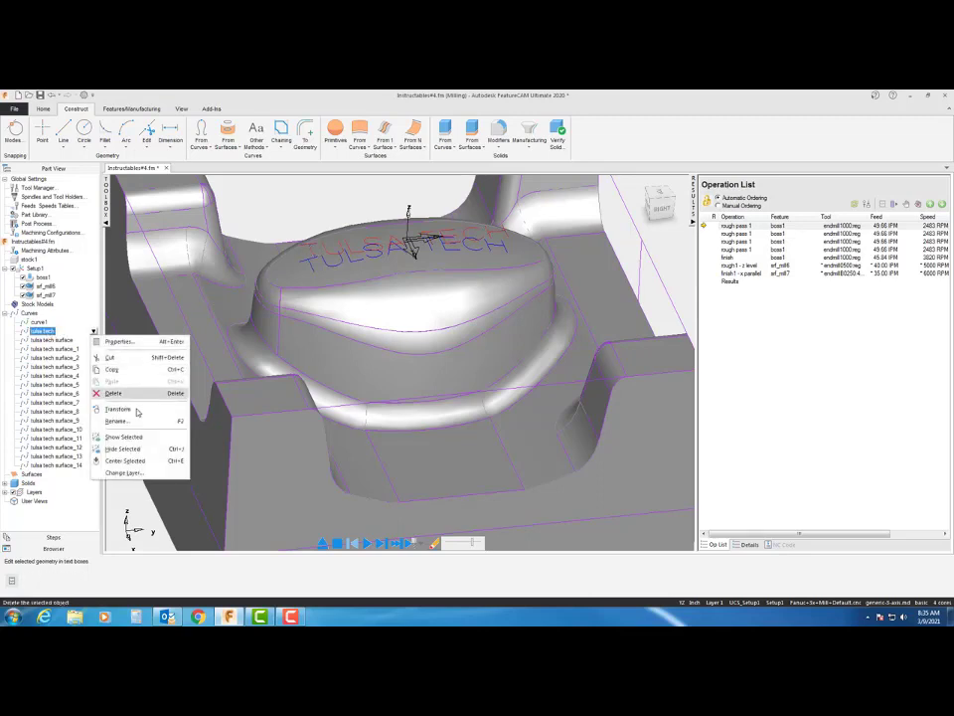
left_click(123, 448)
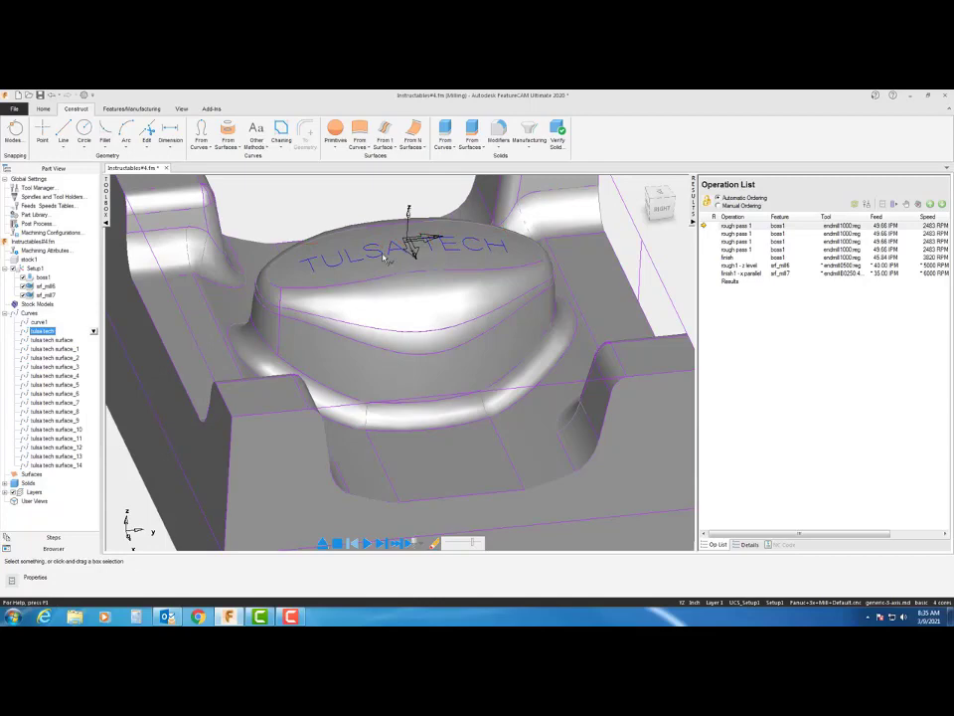
scroll(385, 260, "down", 4)
middle_click_drag(386, 243, 391, 271)
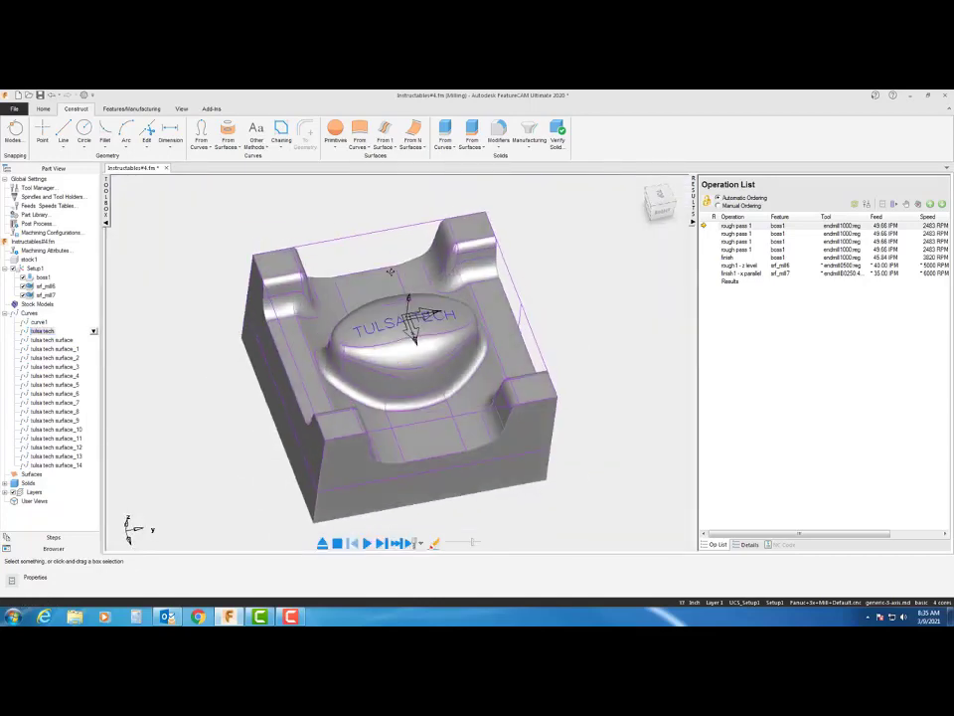
scroll(408, 318, "up", 3)
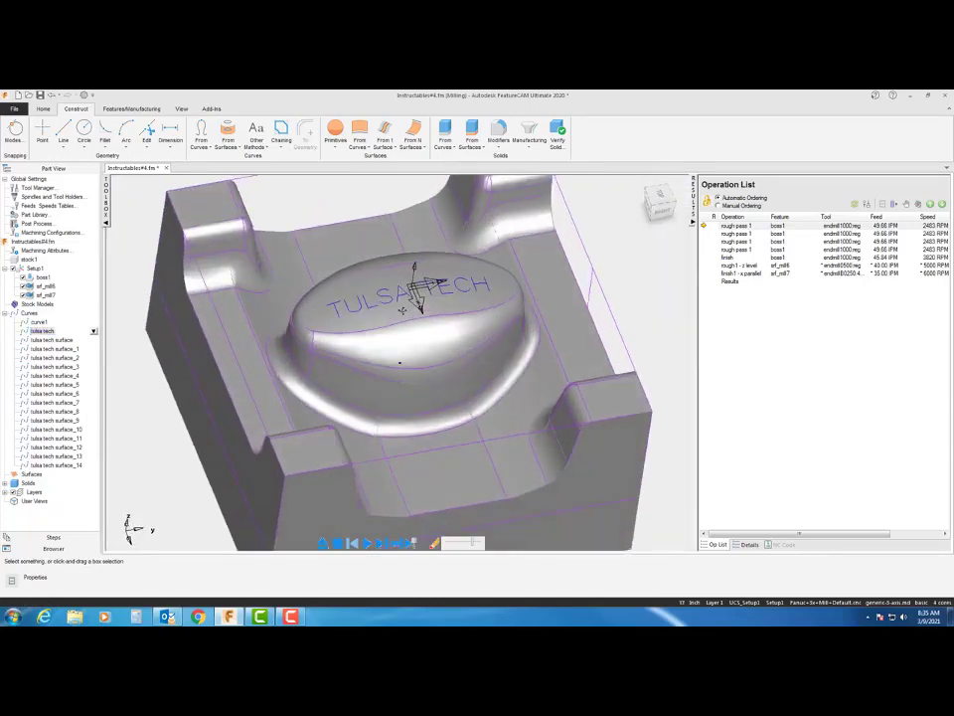
scroll(406, 313, "up", 1)
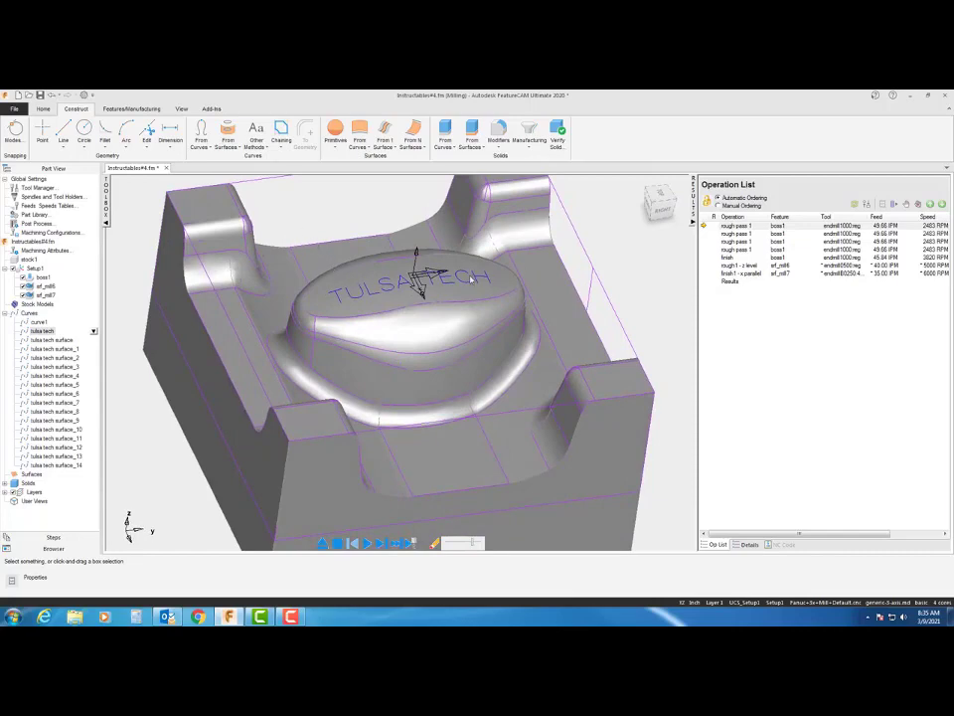
middle_click_drag(396, 285, 386, 312)
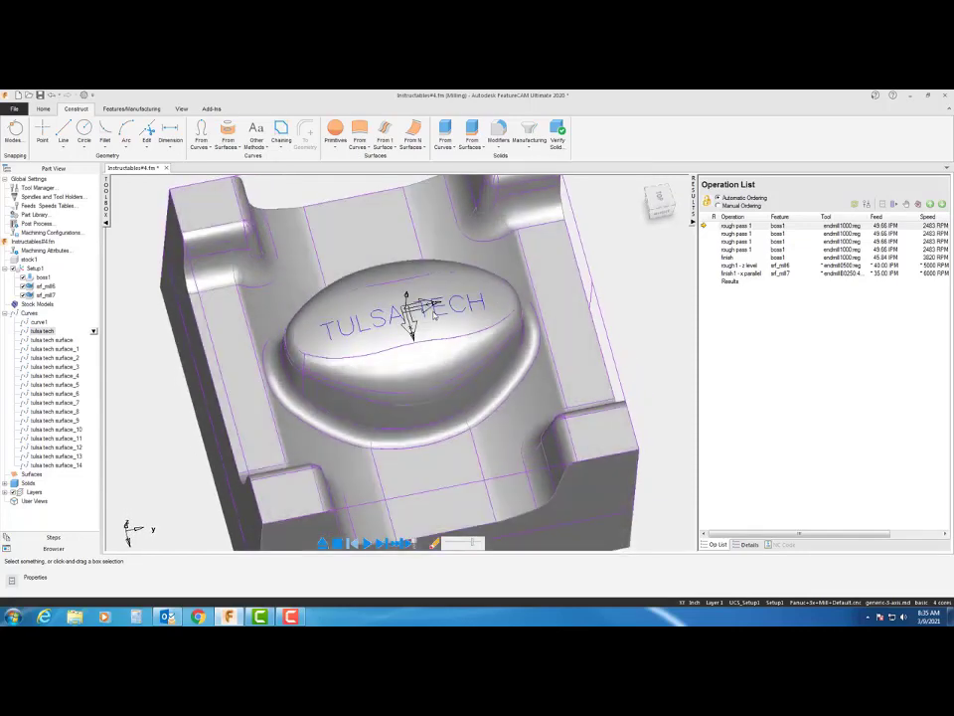
Start a new groove feature from curves and remove the flat tulsa tech curve from its curve list
left_click(44, 109)
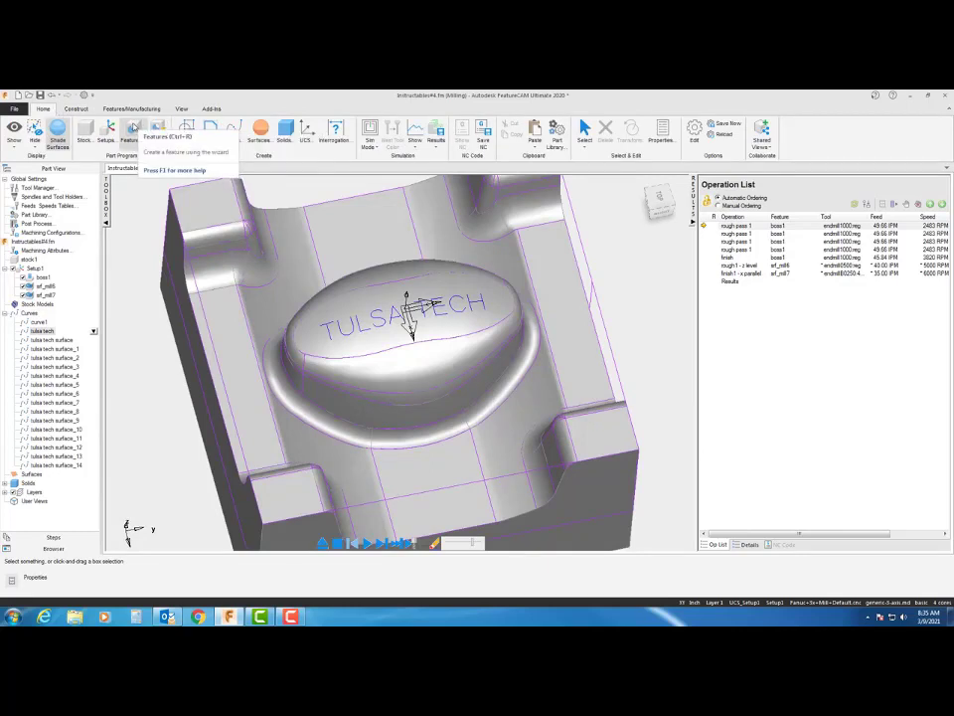
left_click(132, 127)
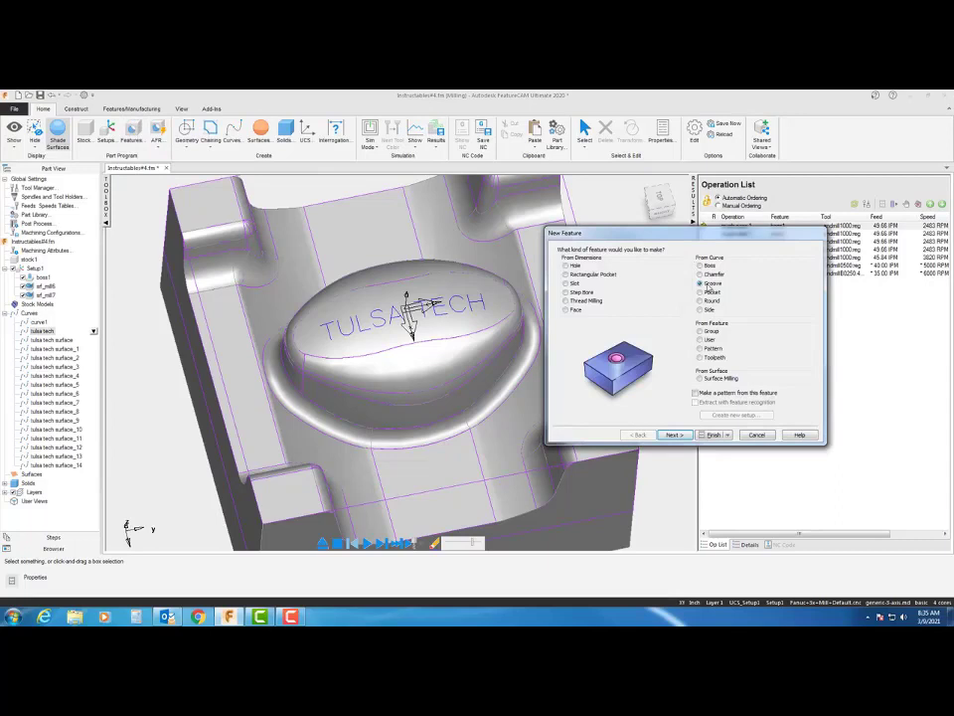
left_click(684, 437)
left_click(589, 271)
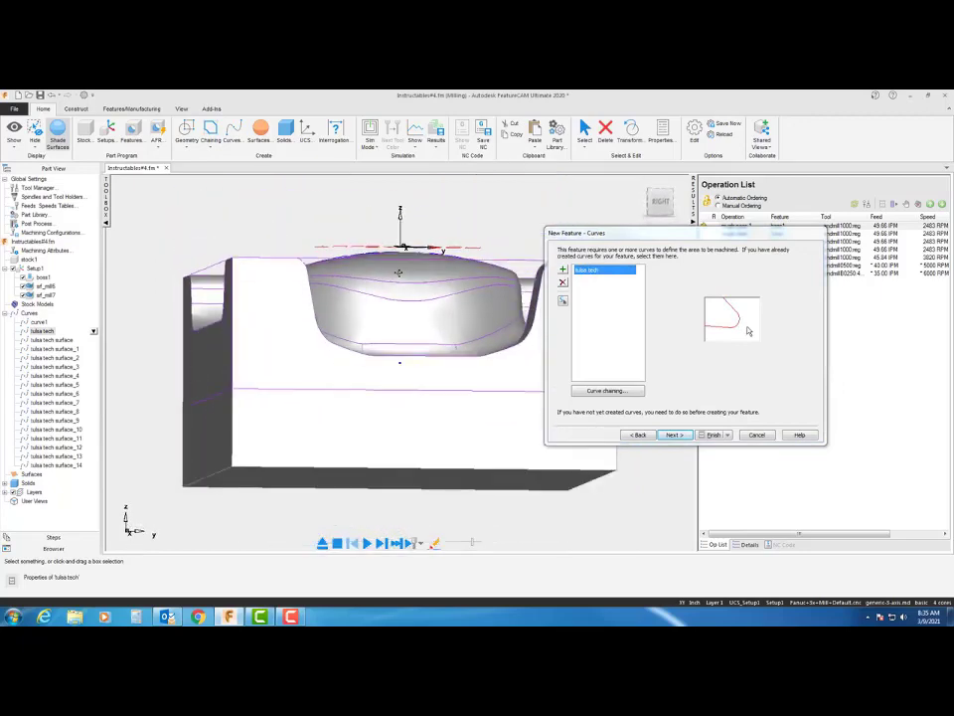
middle_click_drag(399, 273, 415, 361)
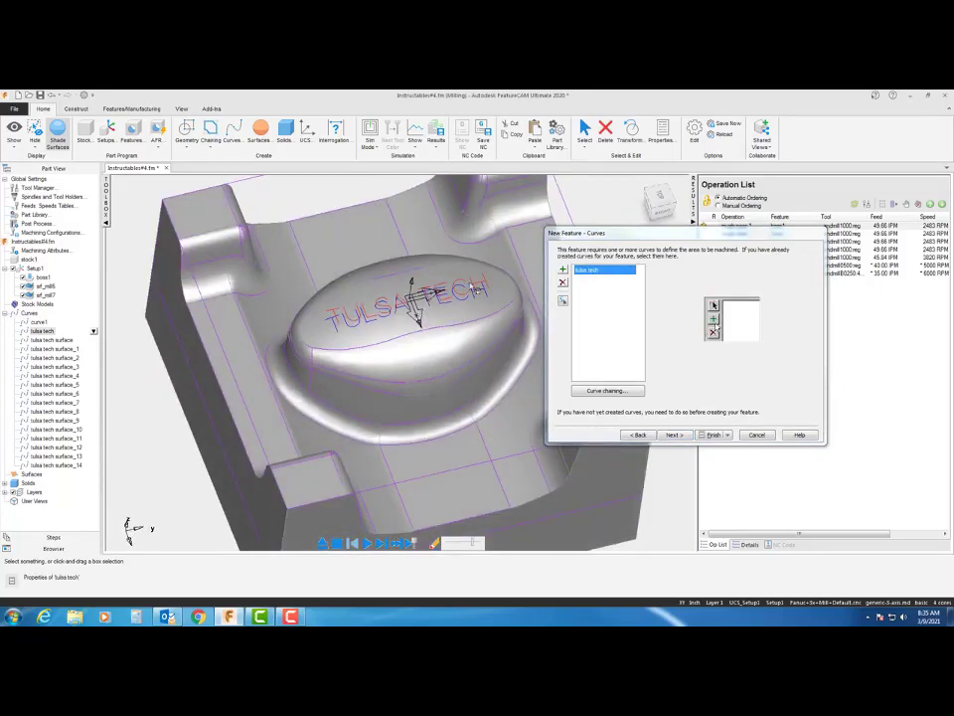
left_click(563, 284)
Add all projected curves from tulsa tech surface through tulsa tech surface_14 to the groove and proceed to its location settings
middle_click_drag(389, 370, 387, 331)
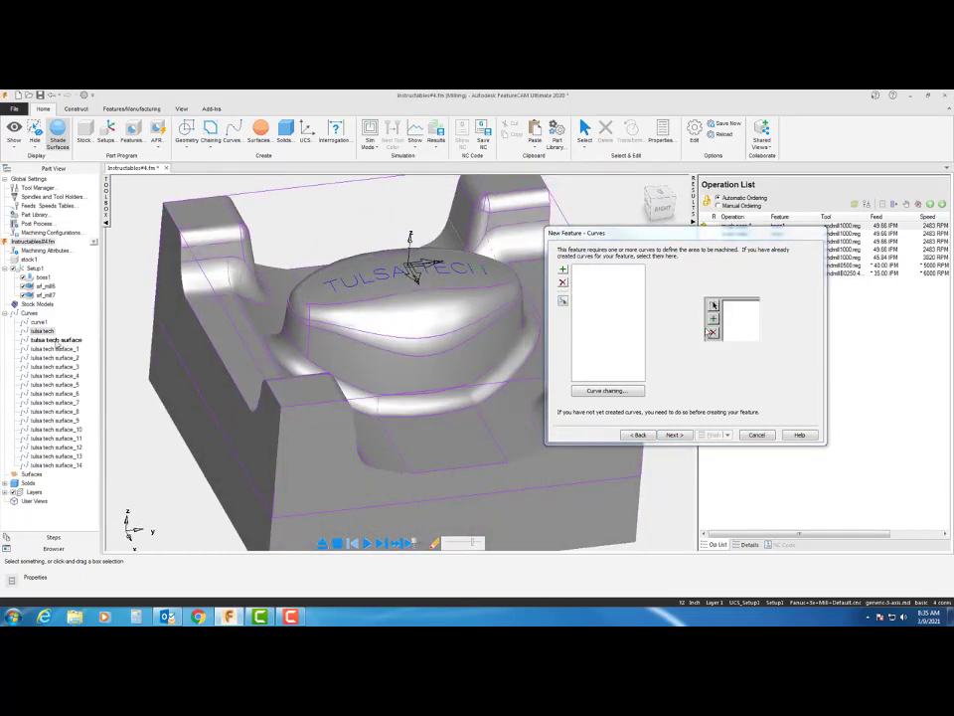
left_click(63, 342)
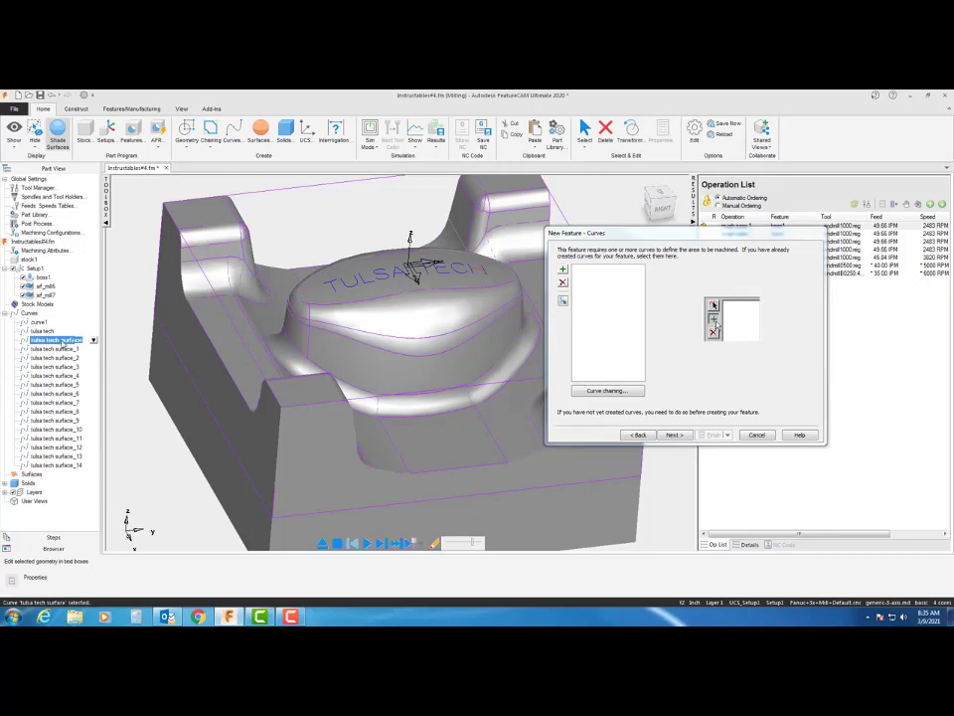
left_click(63, 465, "shift")
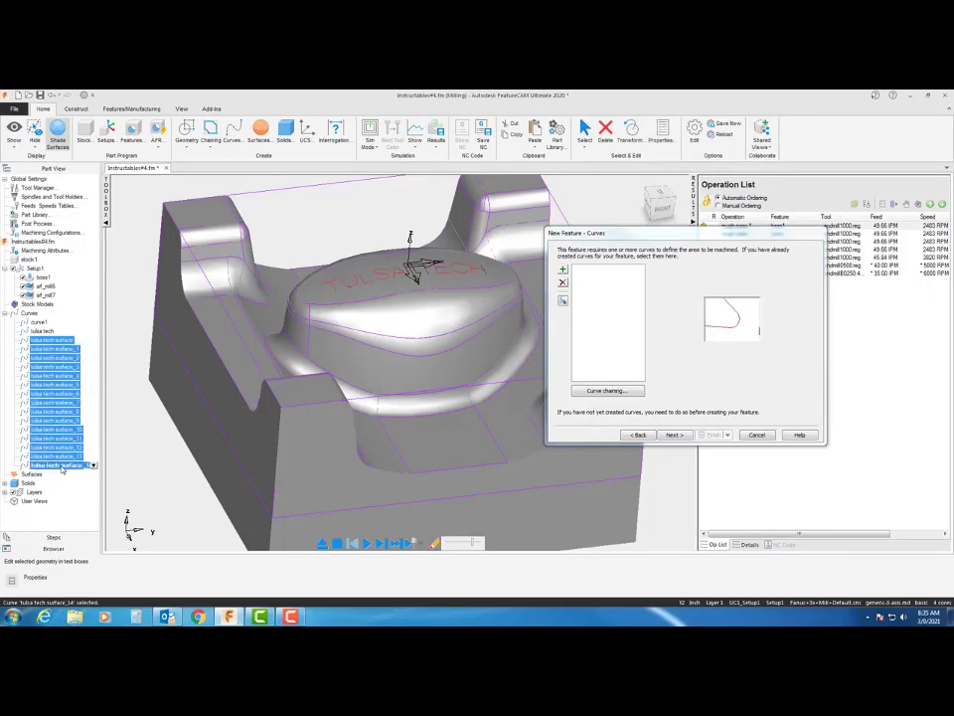
left_click(563, 269)
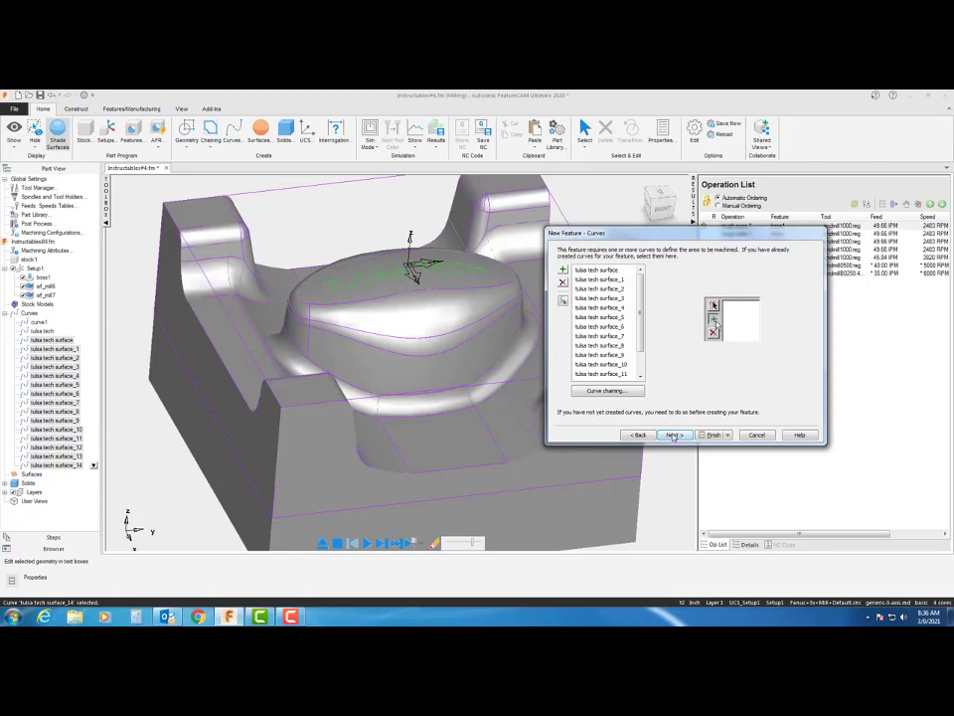
left_click(673, 436)
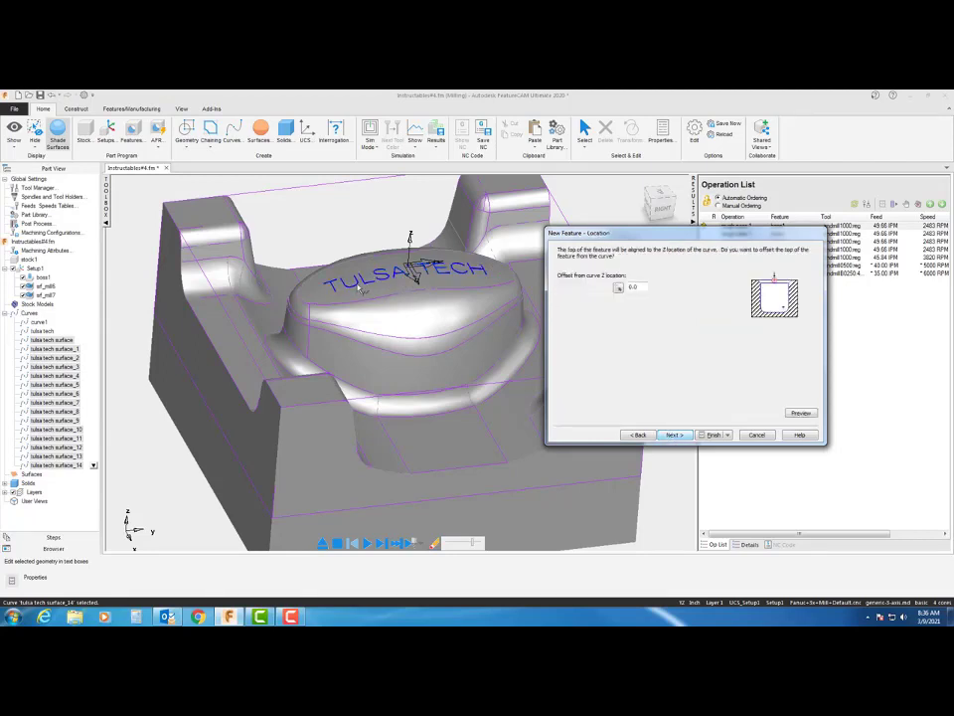
Accept the 0.0 offset from the curve Z location and proceed to the groove's dimensions
middle_click_drag(447, 318, 614, 429)
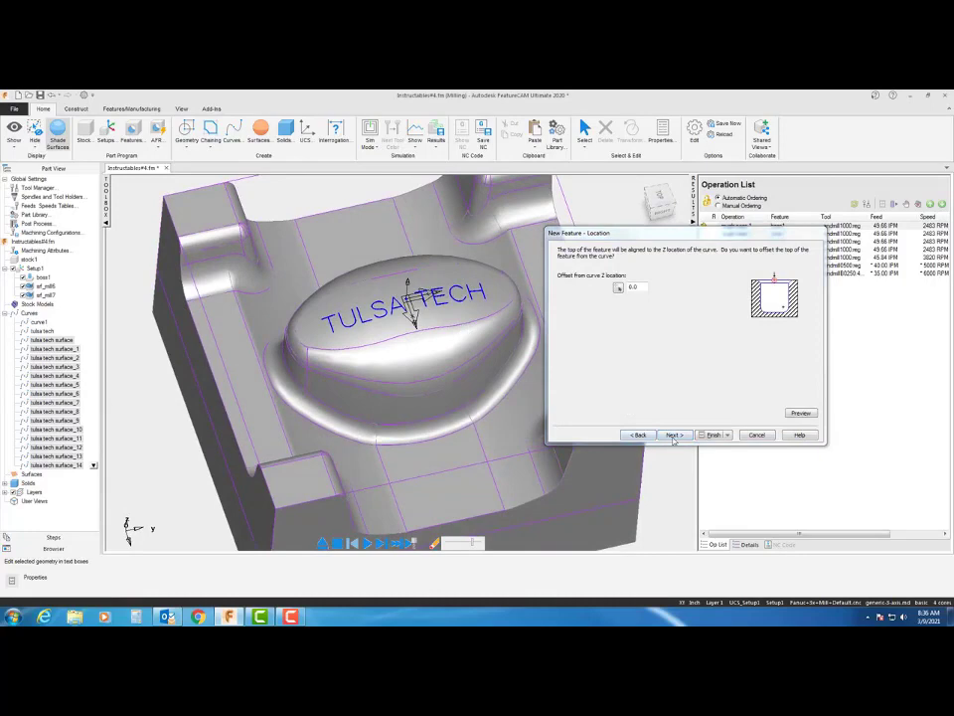
left_click(673, 434)
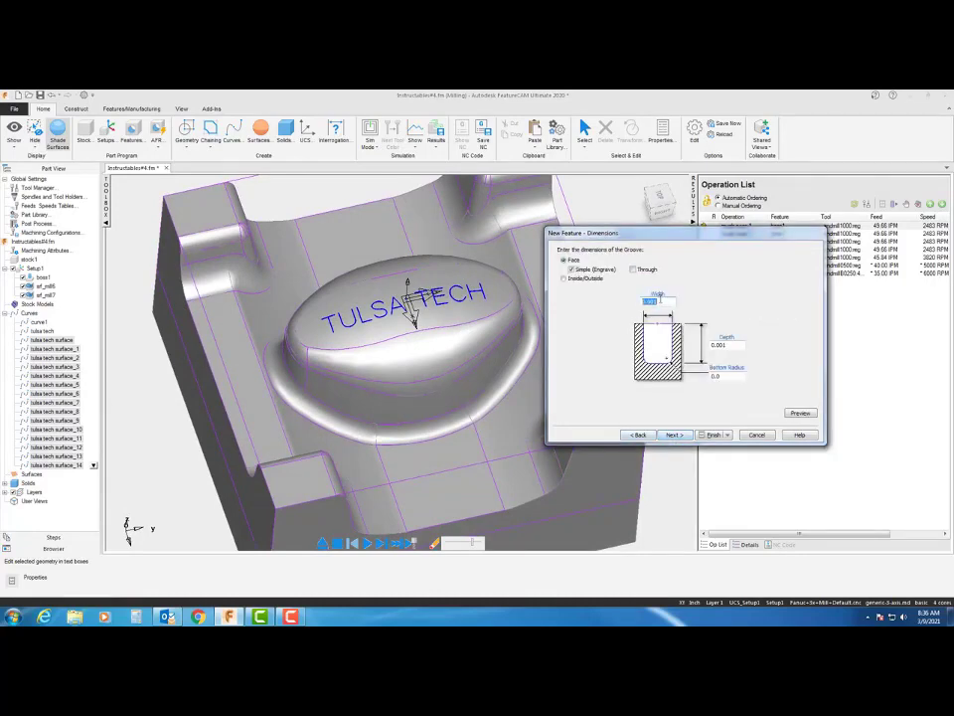
Preview the lettering groove with a trial width and depth of 0.250
left_click_drag(660, 300, 649, 302)
type("250")
left_click_drag(730, 346, 719, 347)
left_click(801, 413)
scroll(299, 224, "up", 3)
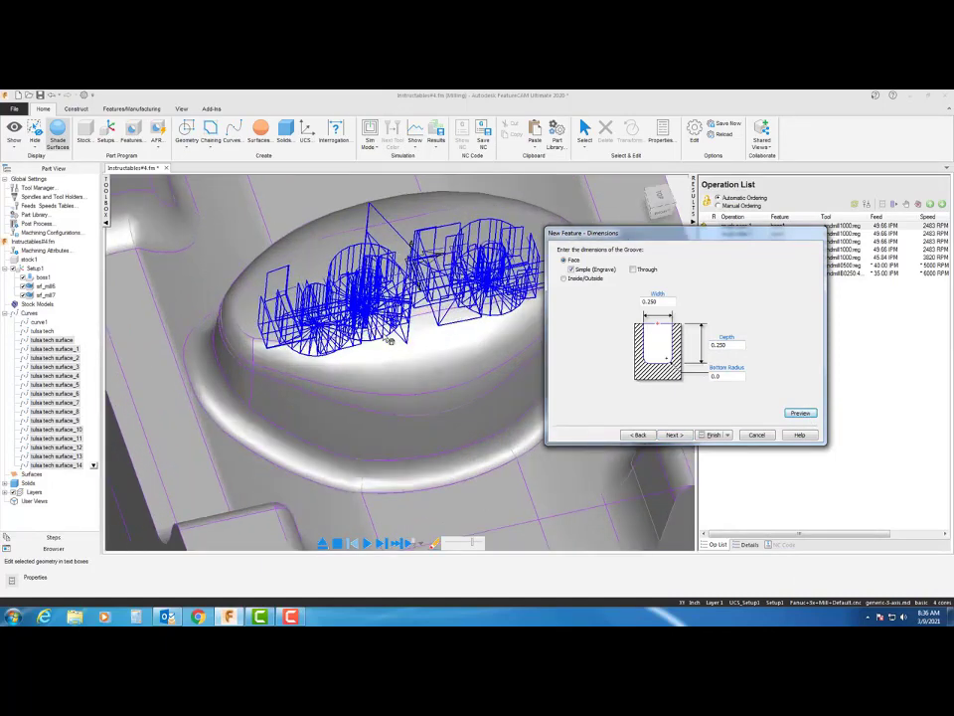
scroll(390, 310, "down", 2)
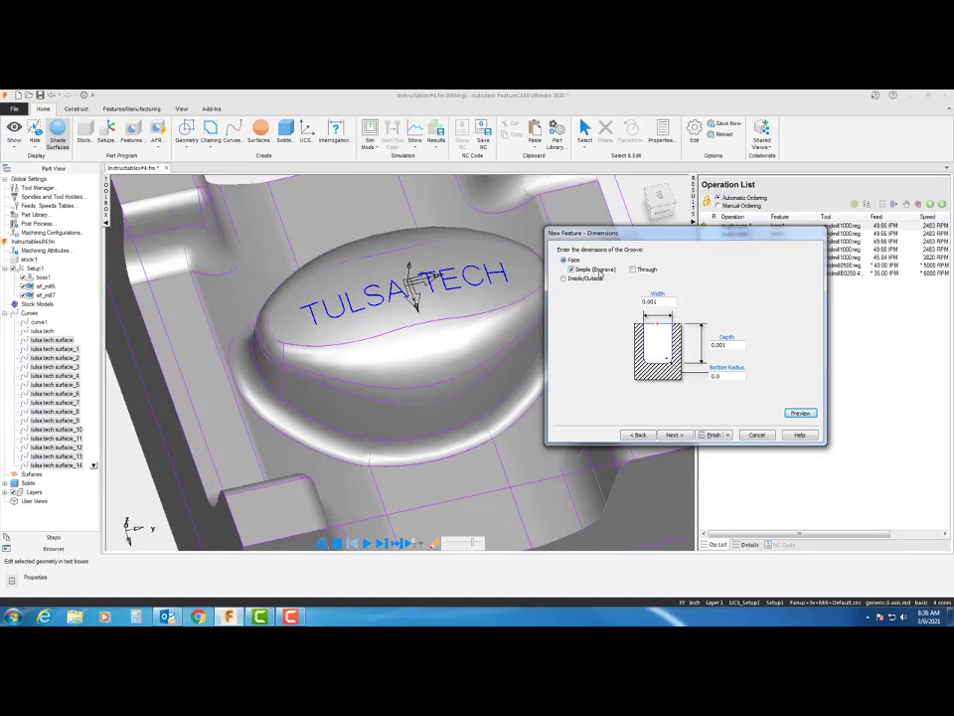
Accept the simple engrave groove at 0.001 width and depth, and select the Engrave tool for its slot operation
left_click(673, 435)
left_click(673, 435)
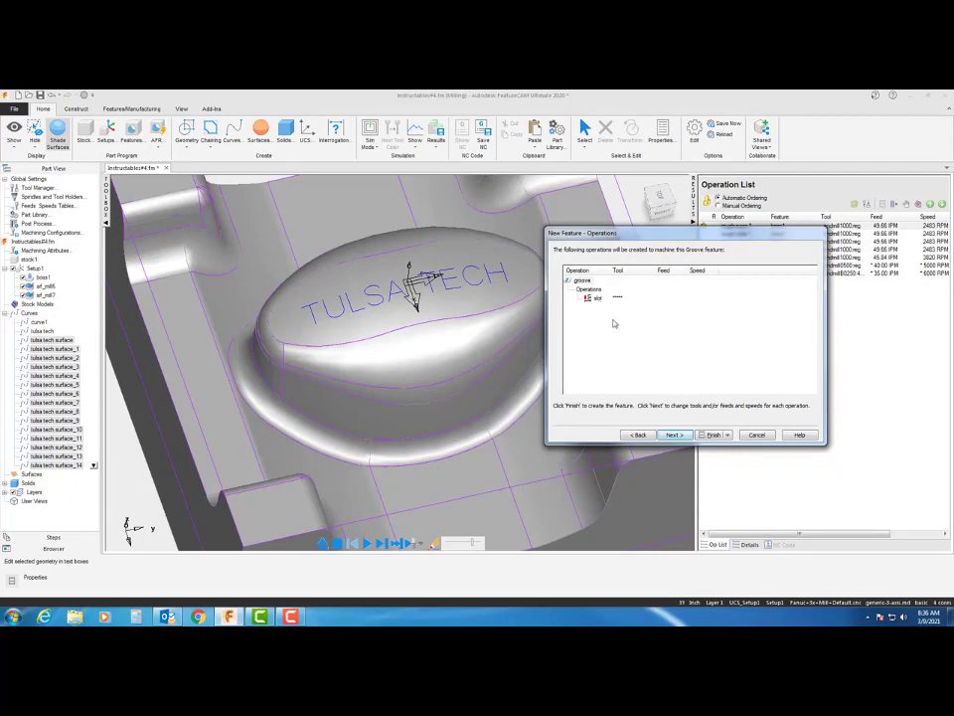
left_click(674, 436)
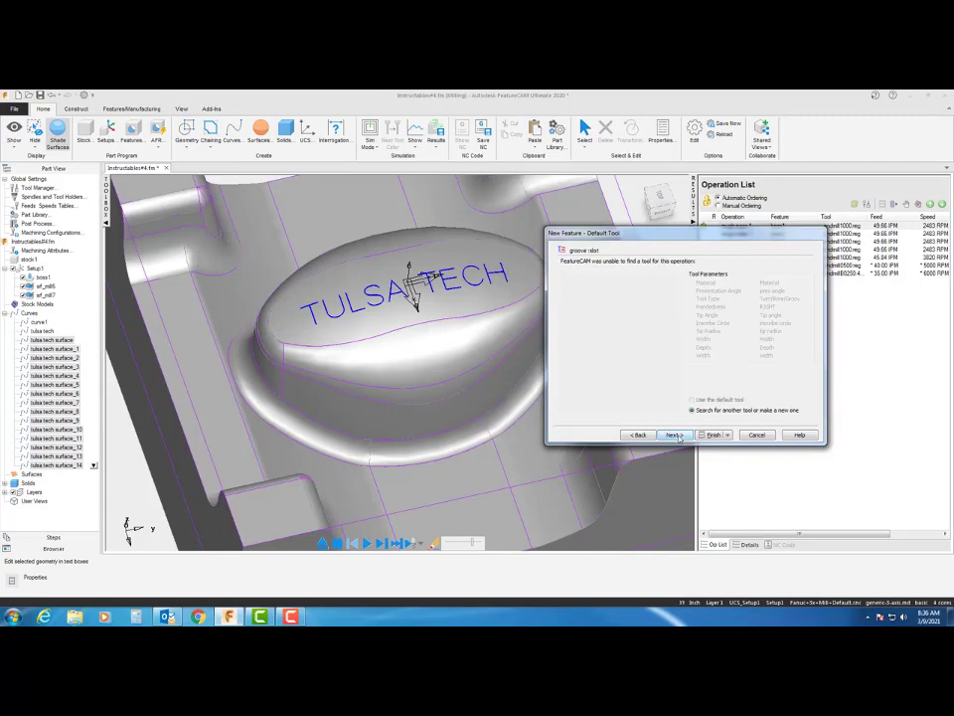
left_click(678, 436)
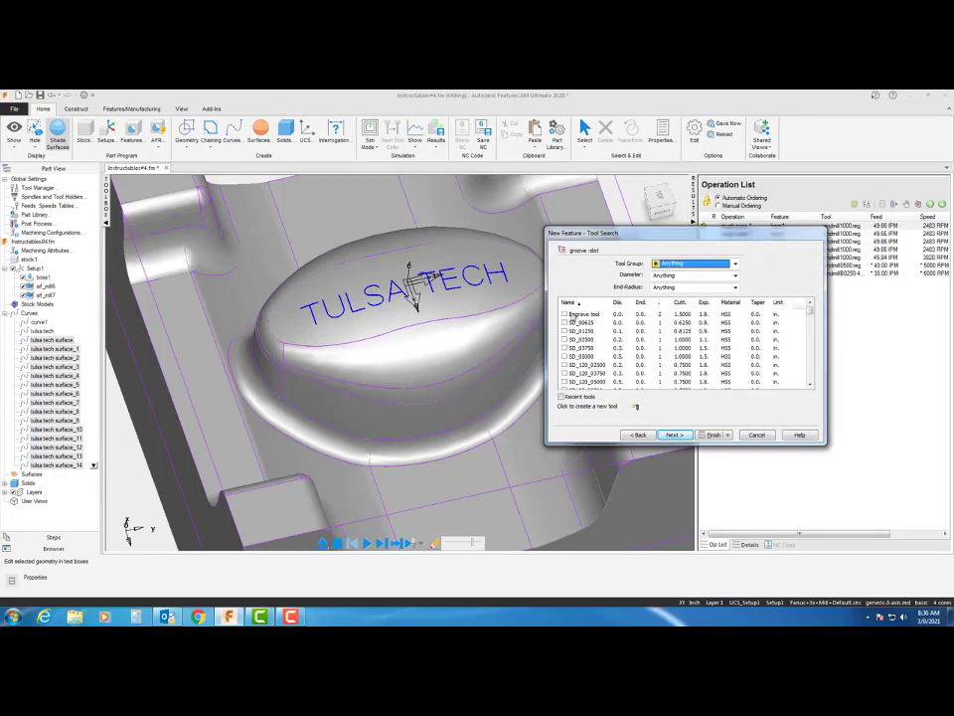
left_click(566, 314)
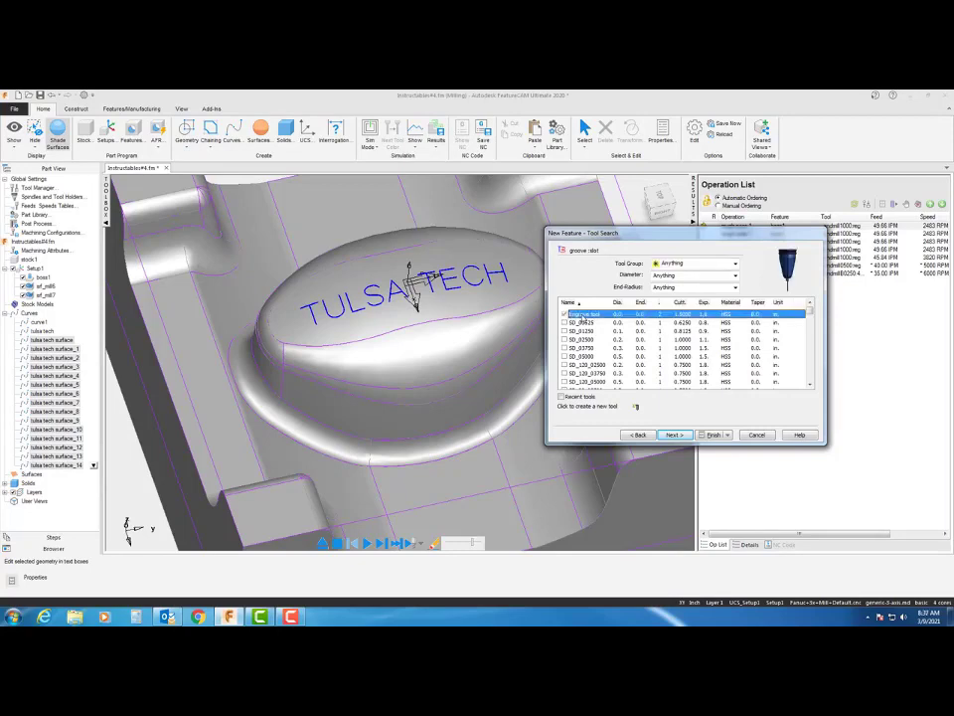
Inspect the Engrave tool's end mill properties and tip diameter, and close them without changes
double_click(566, 314)
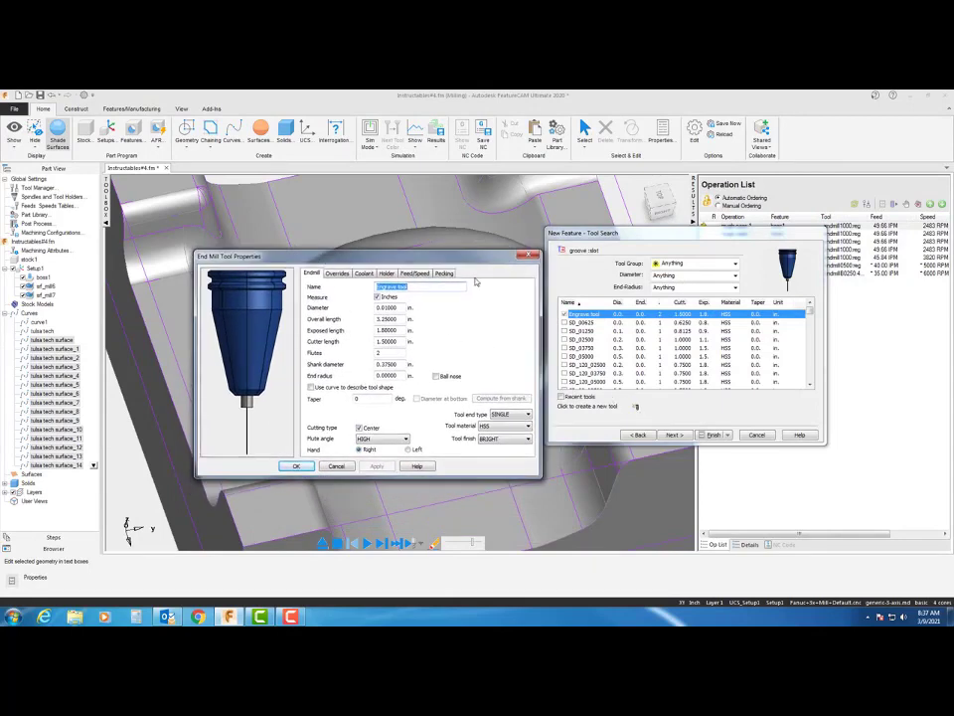
left_click_drag(465, 261, 752, 231)
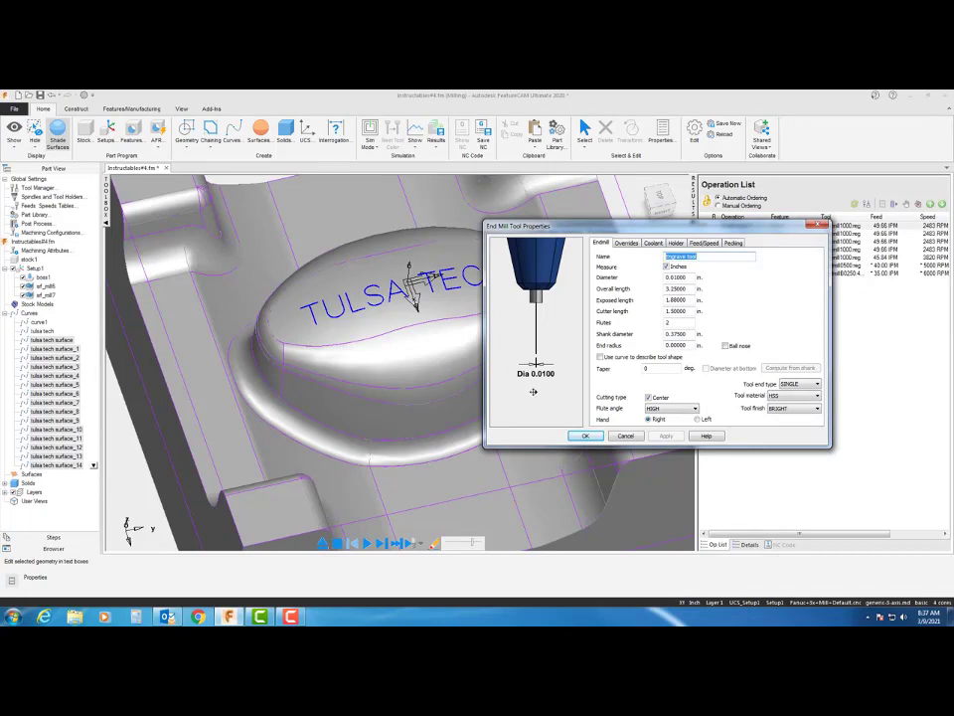
left_click(586, 436)
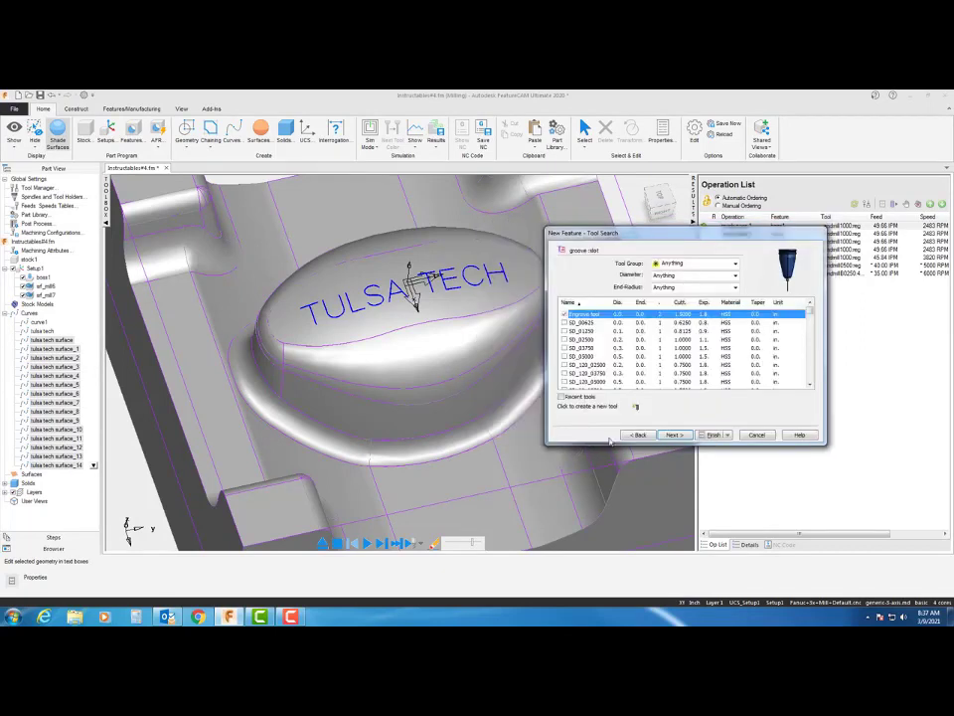
Set the slot operation's speed to 5000 RPM and feed to 30 IPM, and finish creating the groove feature
left_click(675, 435)
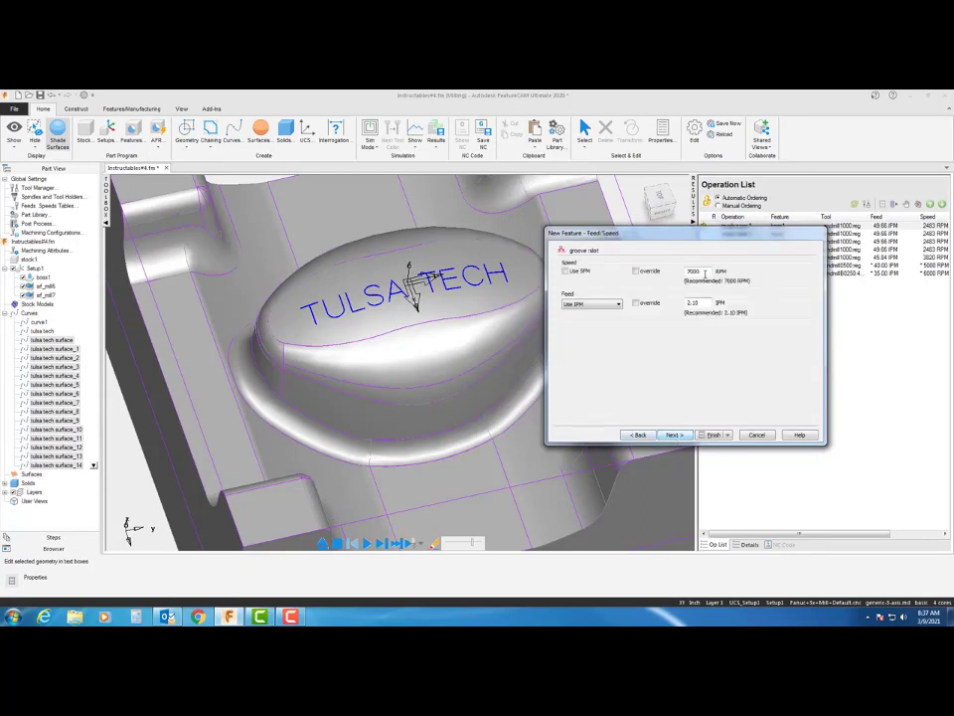
left_click_drag(704, 274, 679, 305)
type("50")
type("30")
left_click(673, 435)
left_click(713, 435)
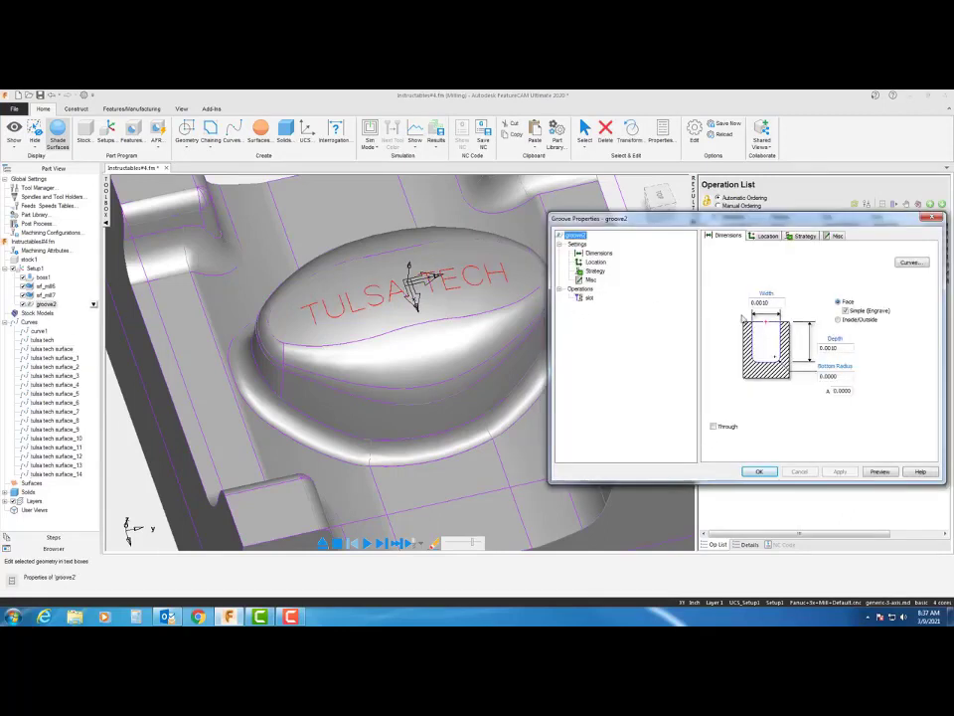
left_click(760, 472)
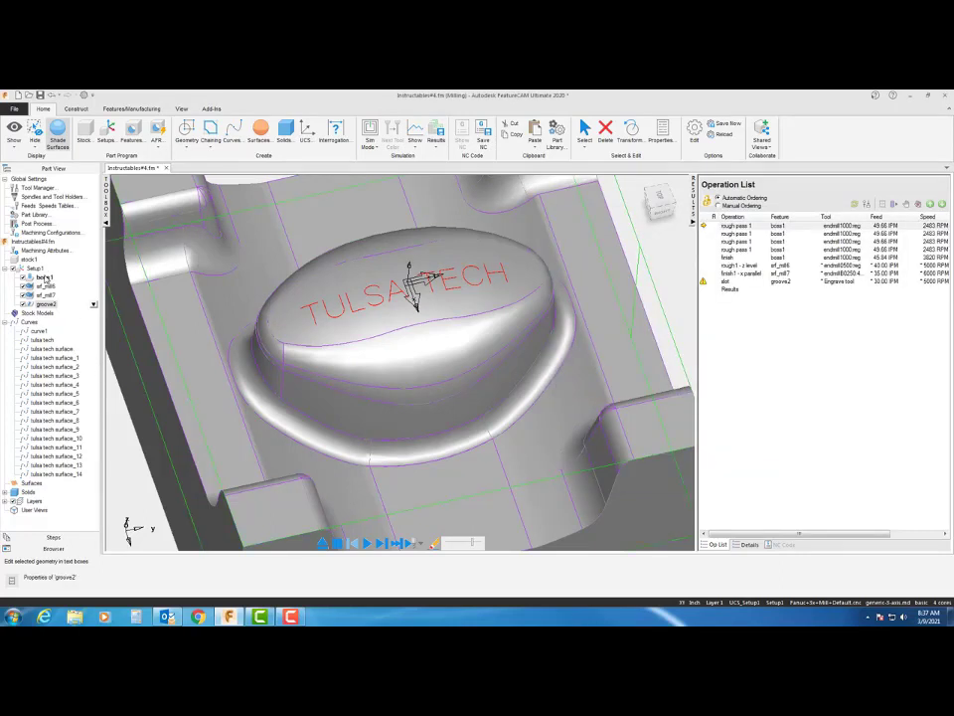
Play the centerline simulation to the next tool change, and eject it to clear the toolpaths
left_click(48, 295)
scroll(311, 312, "down", 2)
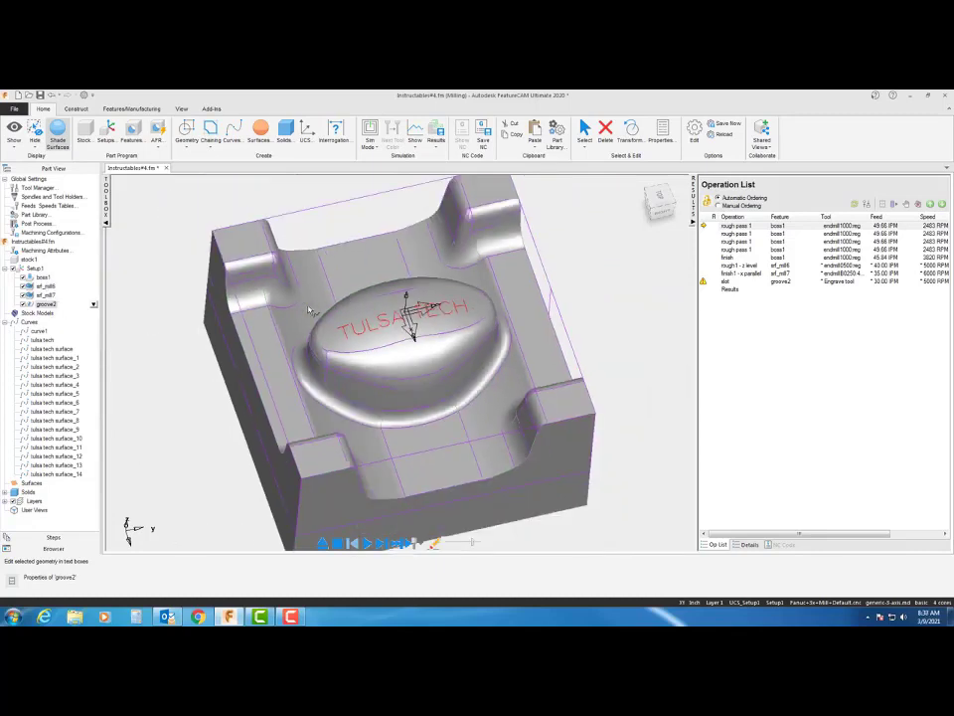
left_click(421, 545)
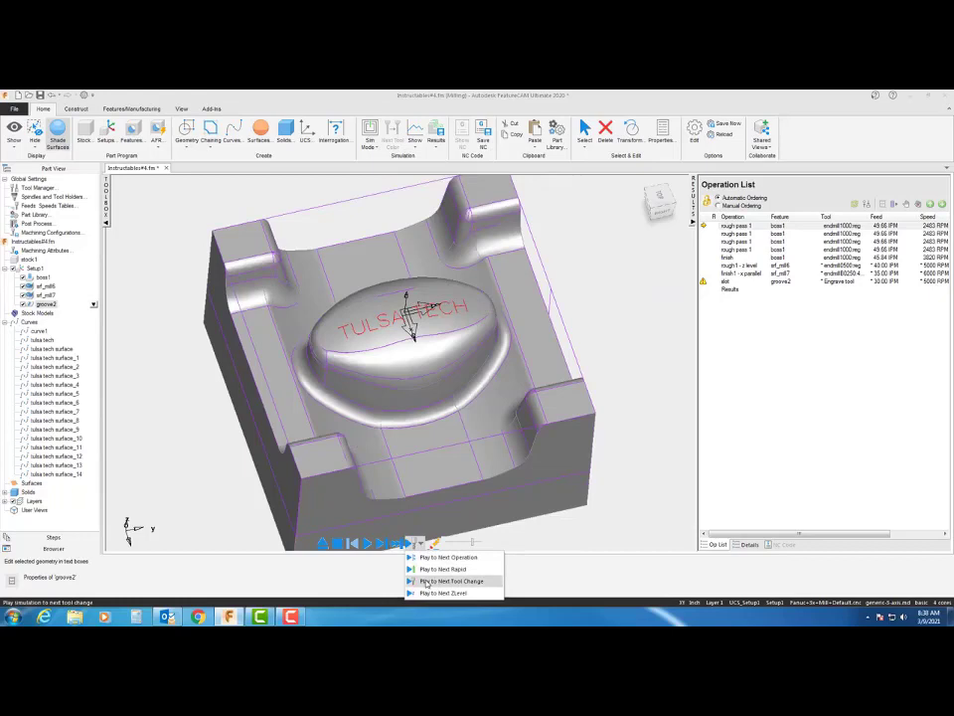
left_click(427, 583)
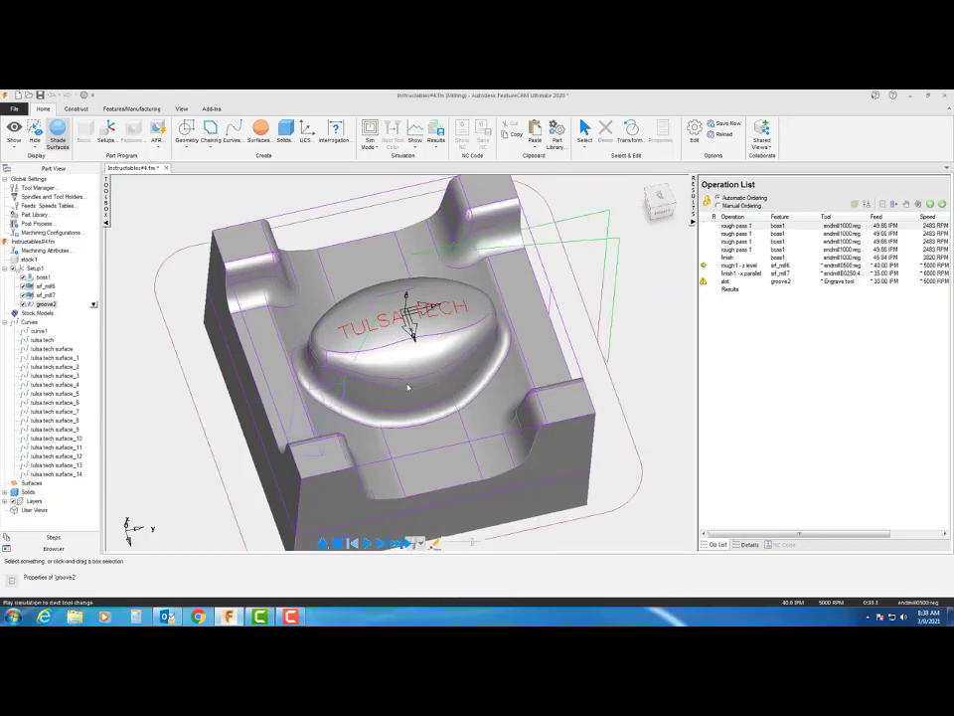
left_click(323, 544)
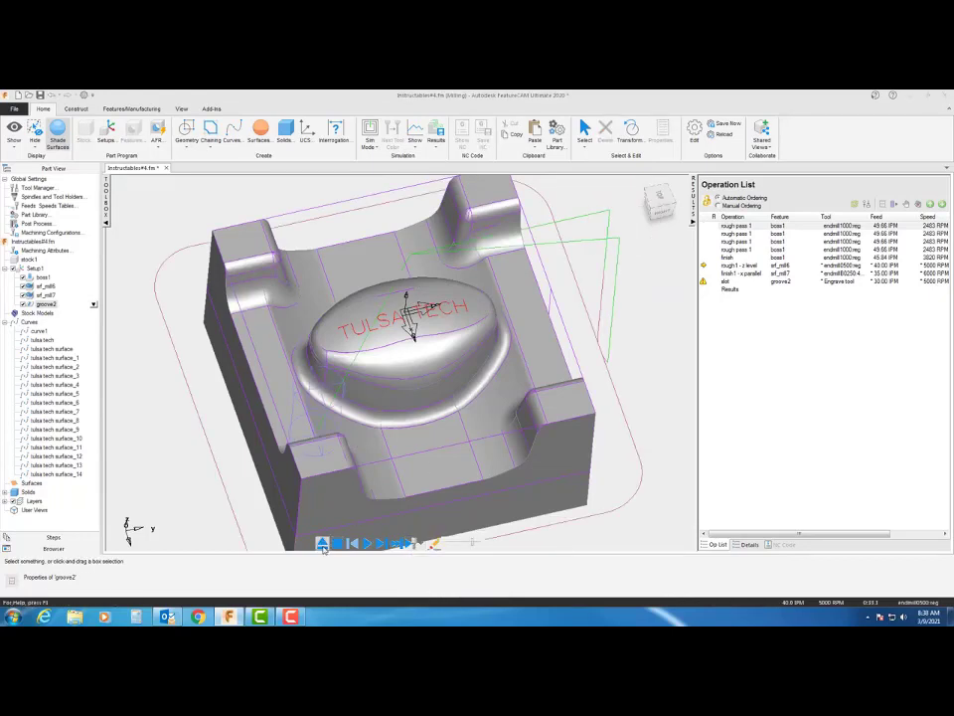
left_click(389, 570)
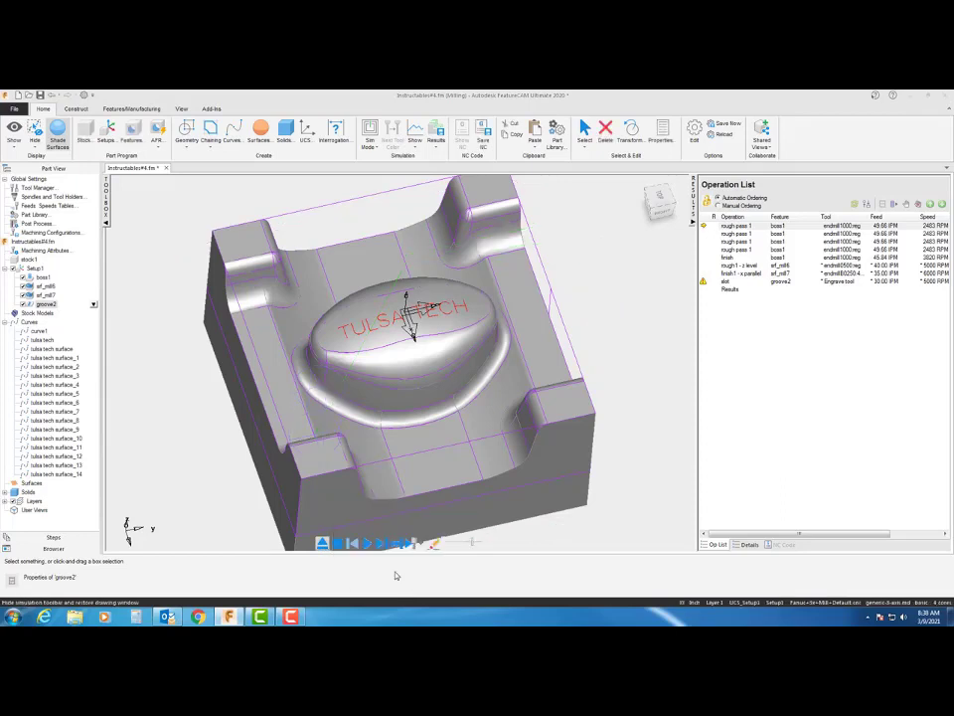
Run a 3D simulation of all features by tool change, and play it through the TULSA TECH engraving
left_click(370, 144)
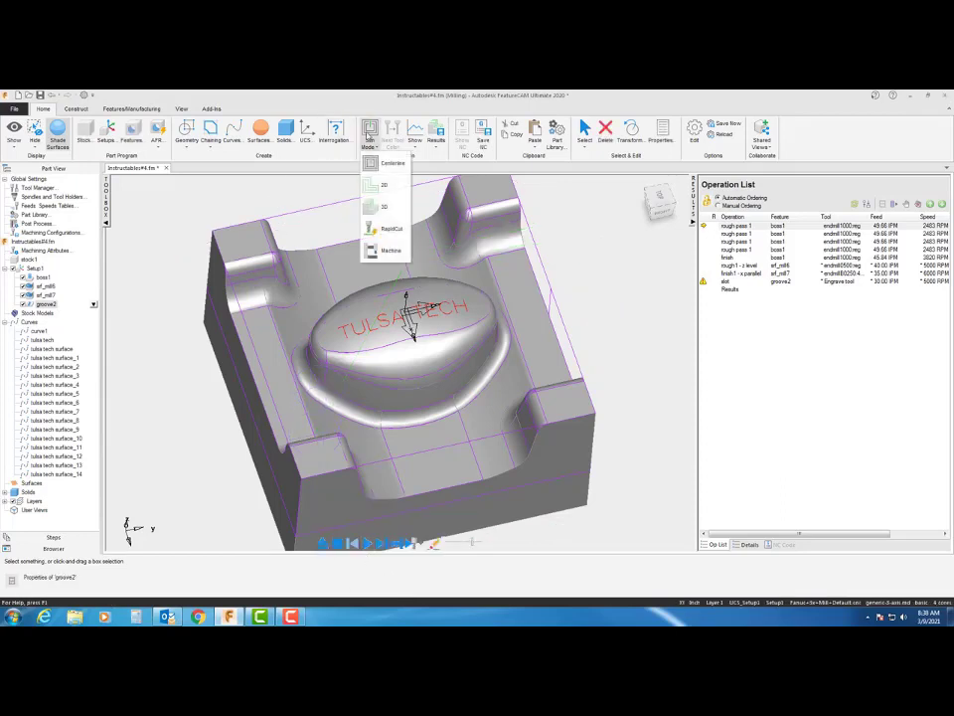
left_click(385, 213)
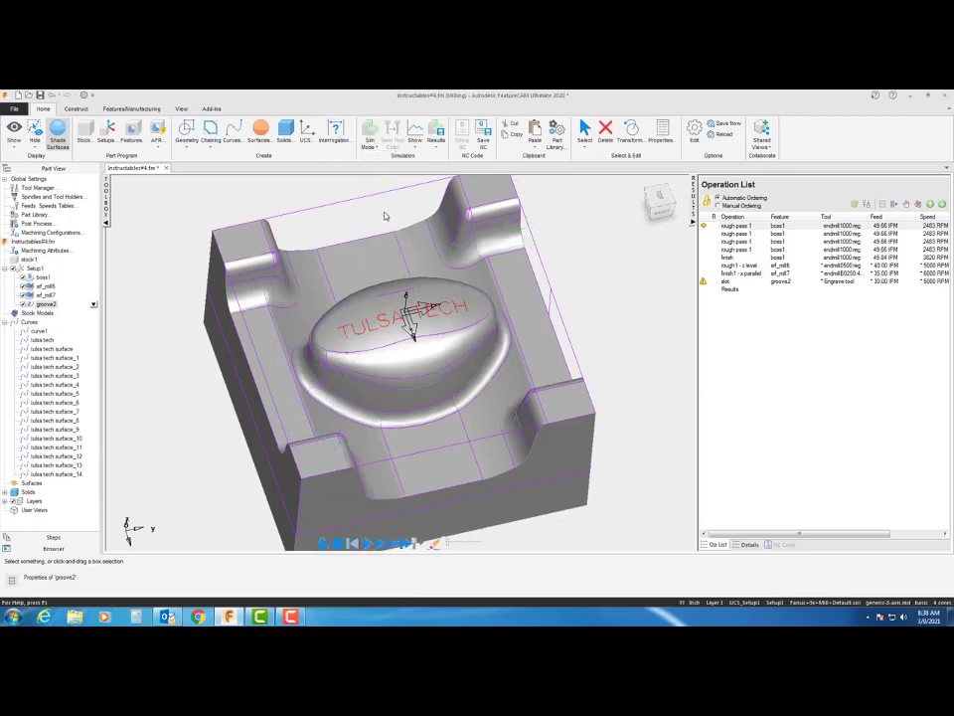
left_click(411, 544)
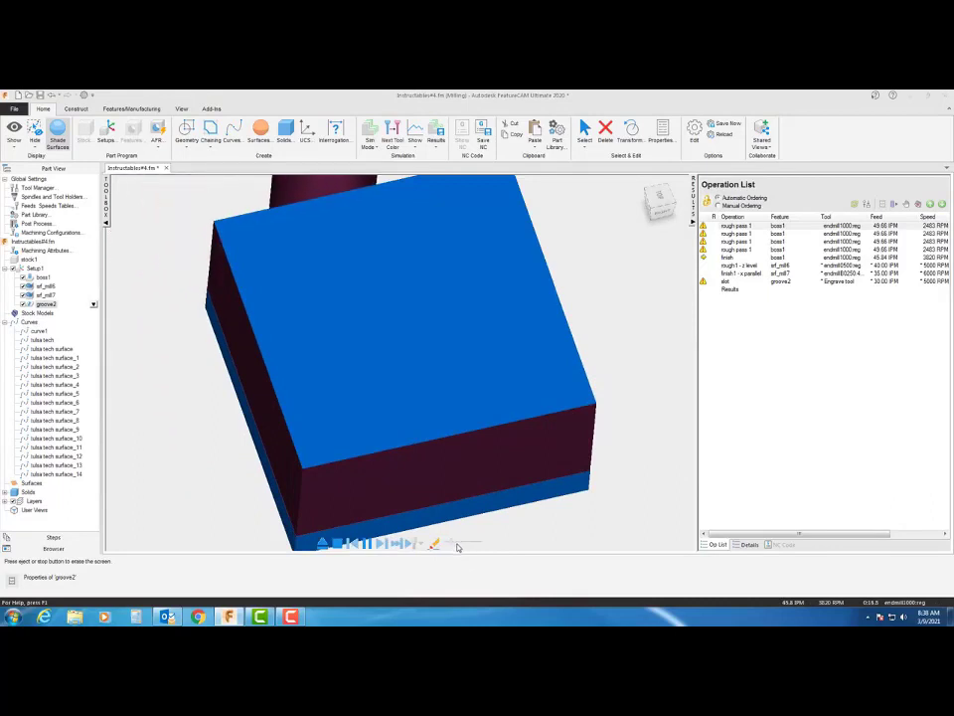
left_click(409, 546)
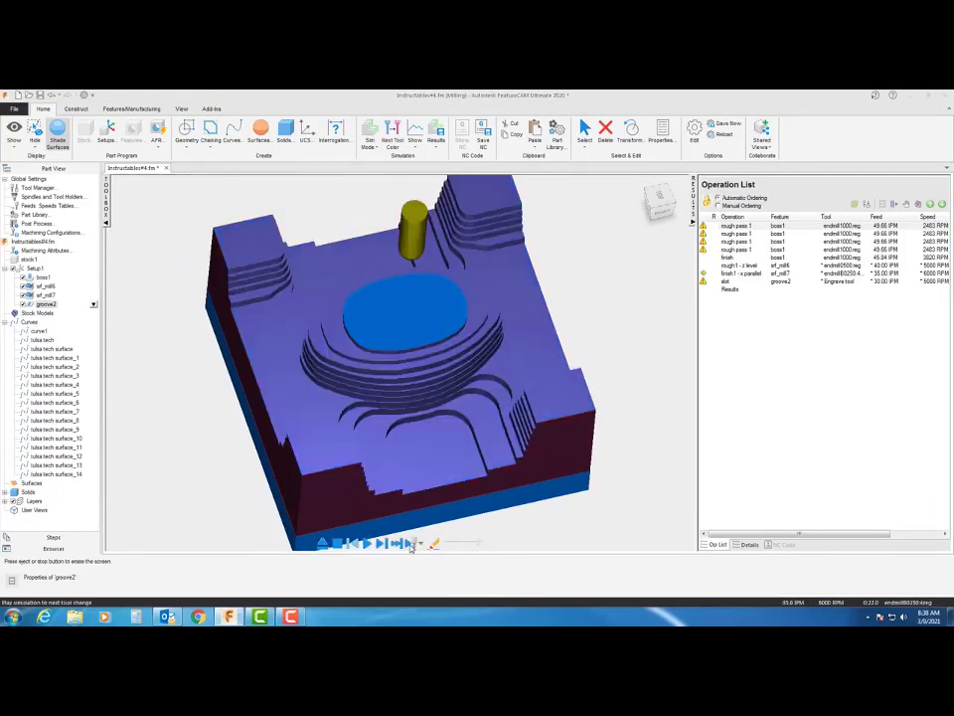
left_click(409, 546)
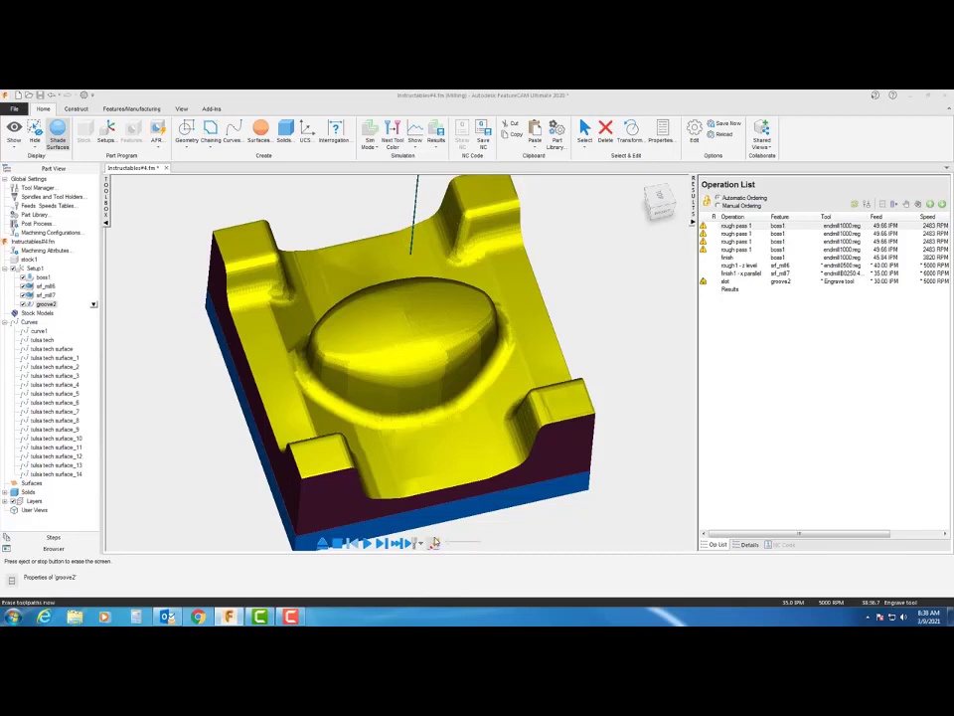
left_click(367, 544)
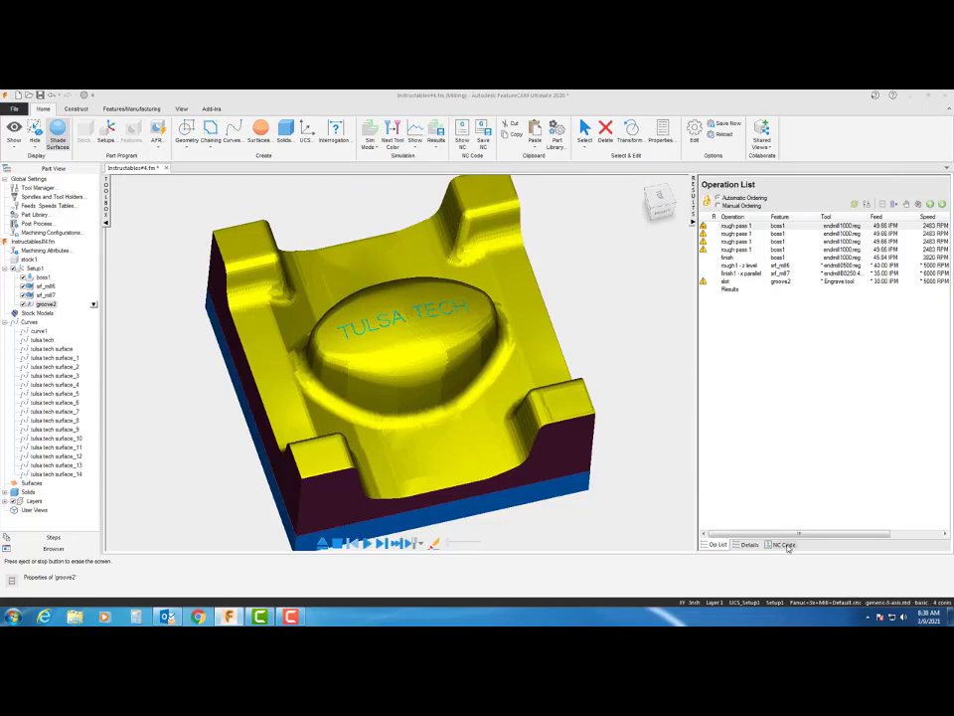
Review the NC code generated for the whole setup, and eject the 3D simulation
left_click(784, 545)
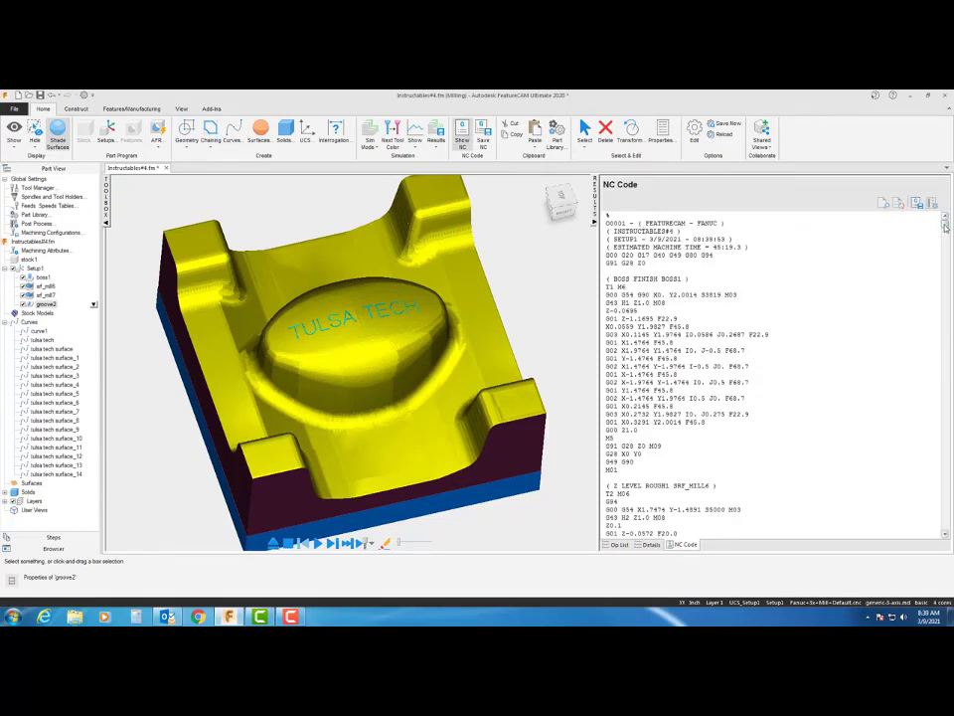
mouse_move(945, 227)
left_mouse_down()
mouse_move(945, 527)
mouse_move(945, 223)
left_mouse_up()
left_click(274, 544)
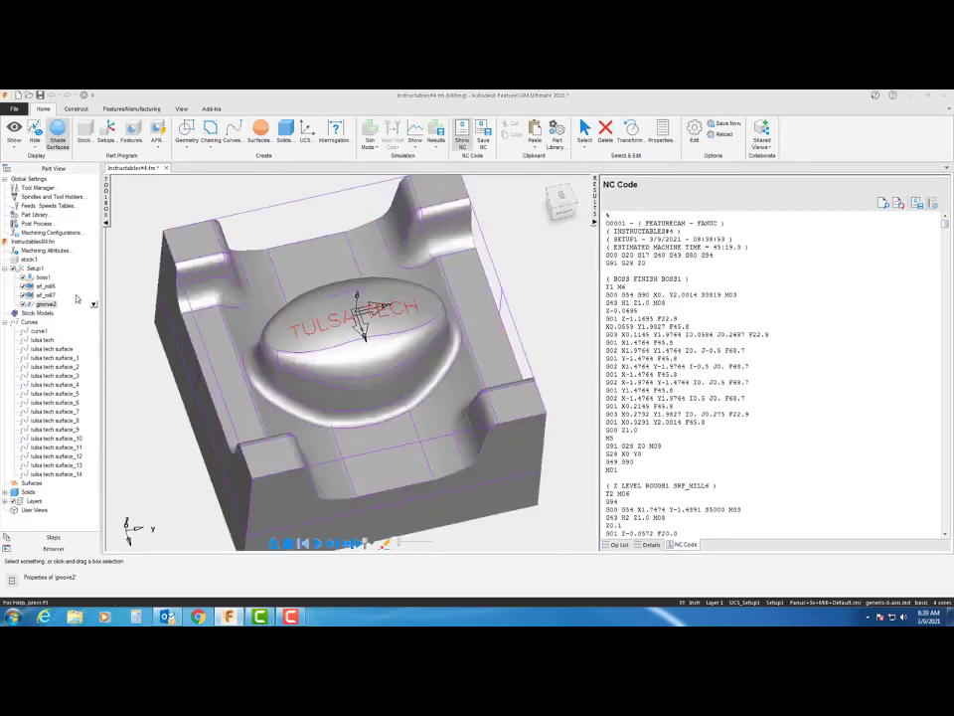
Exclude the boss1, srf_mill6 and srf_mill7 features from Setup1 so only the lettering groove is machined
left_click(23, 279)
left_click(23, 287)
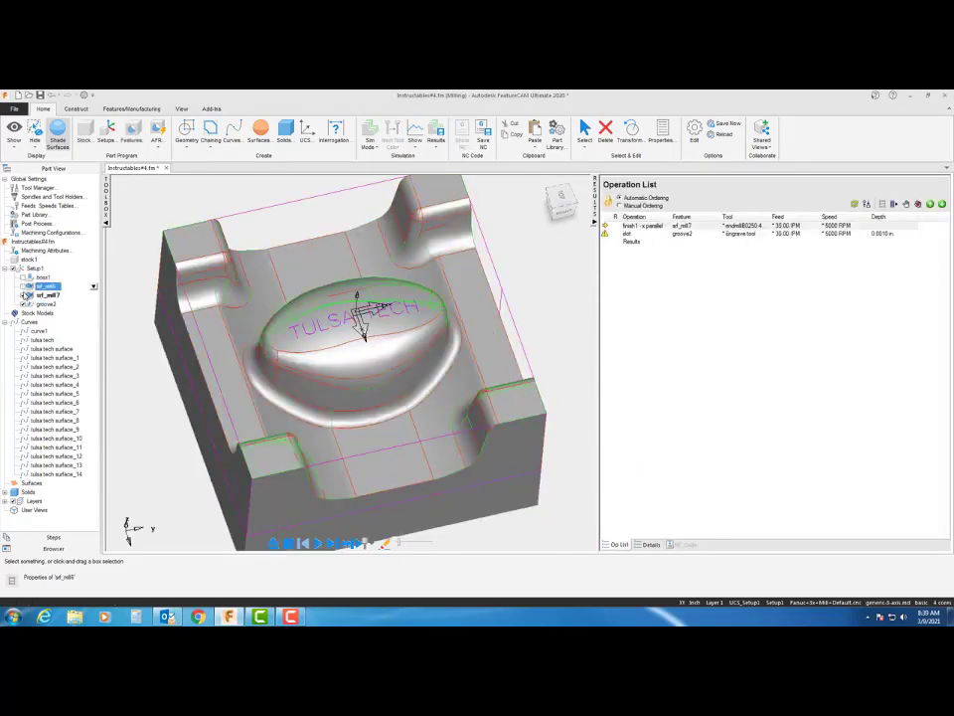
left_click(23, 296)
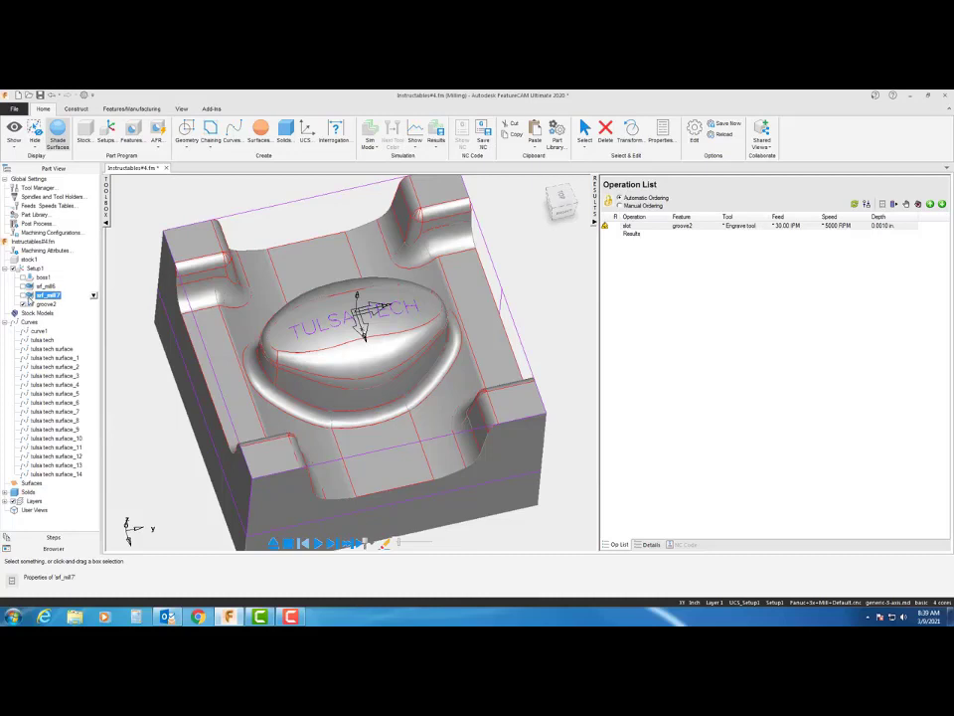
Simulate the lettering groove alone in centerline mode
left_click(368, 139)
left_click(382, 164)
left_click(319, 543)
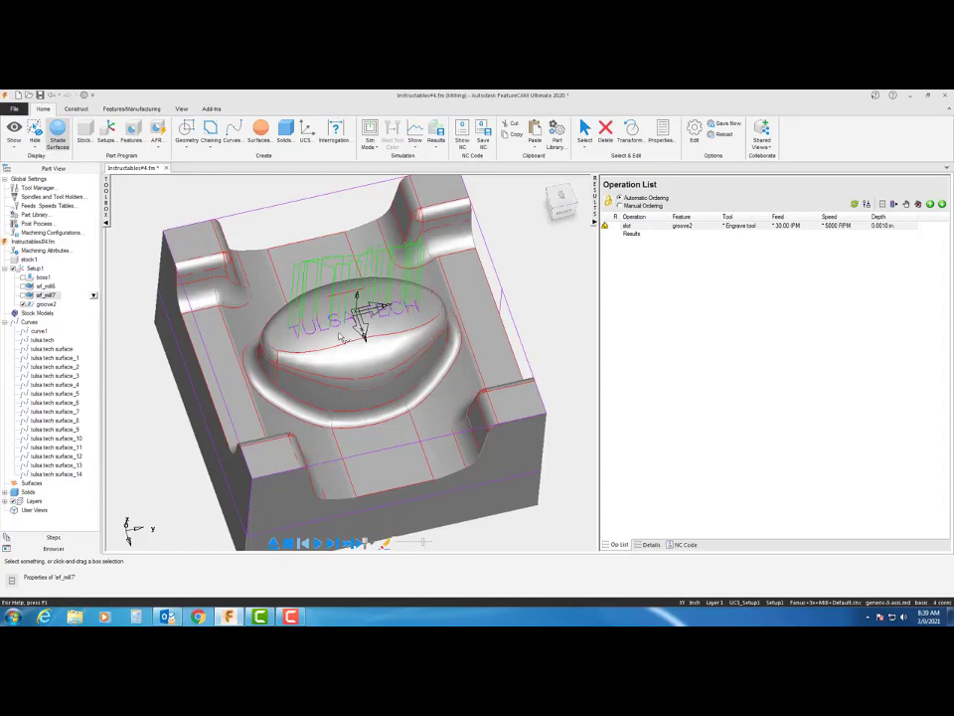
Show the NC code for the groove-only setup and review it through to the end of the program
left_click(686, 544)
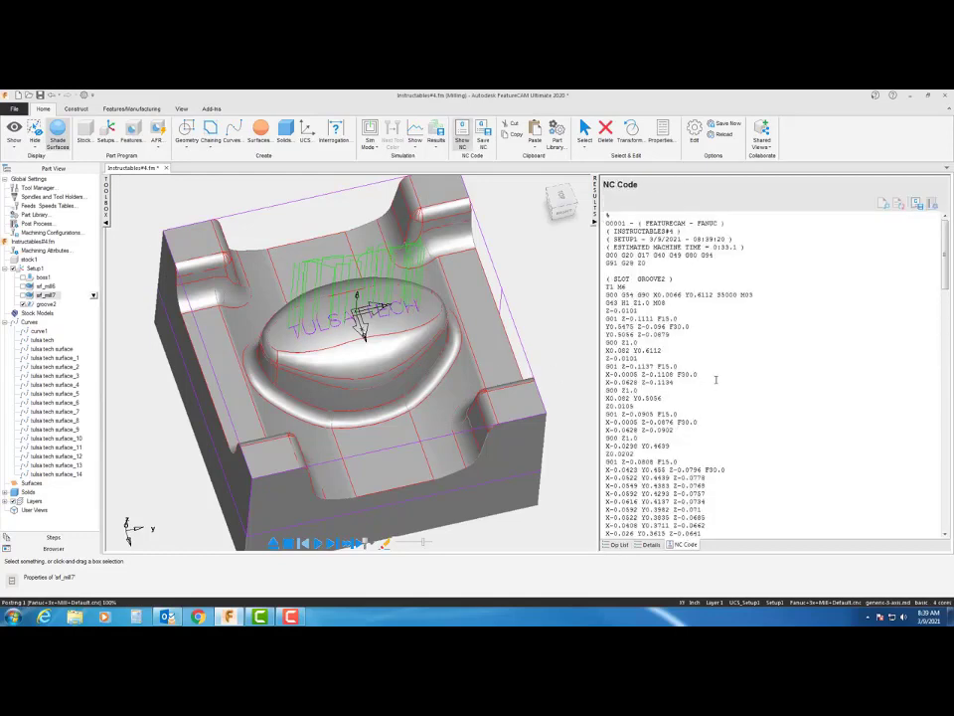
left_click(946, 256)
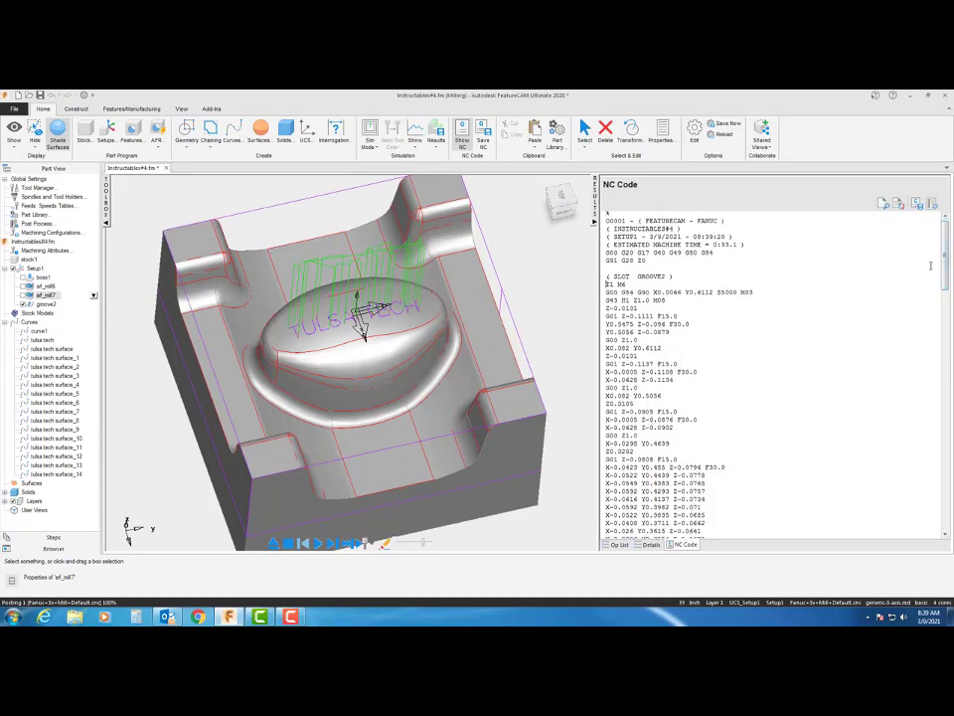
scroll(930, 265, "down", 20)
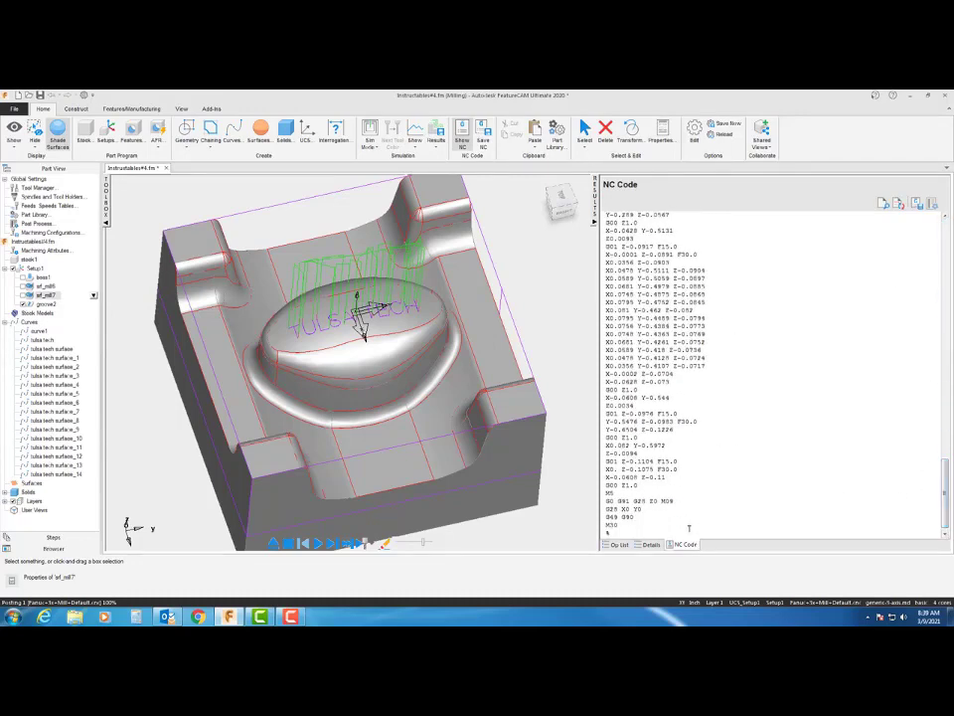
Copy the complete groove NC program, clear the text selection, and return to the start of the code
key("ctrl+a")
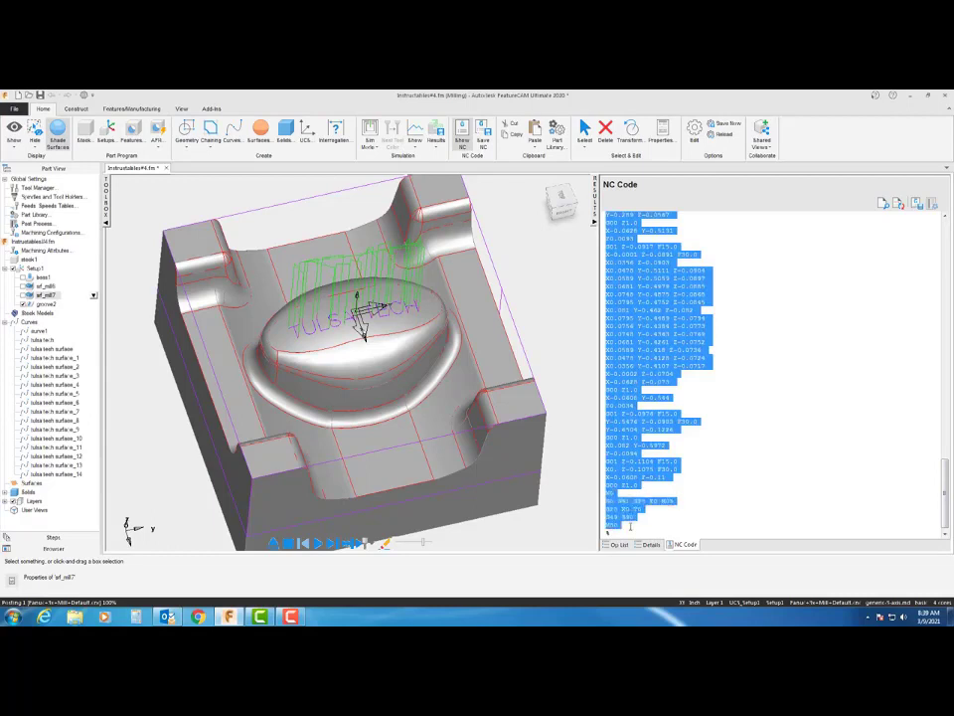
right_click(649, 338)
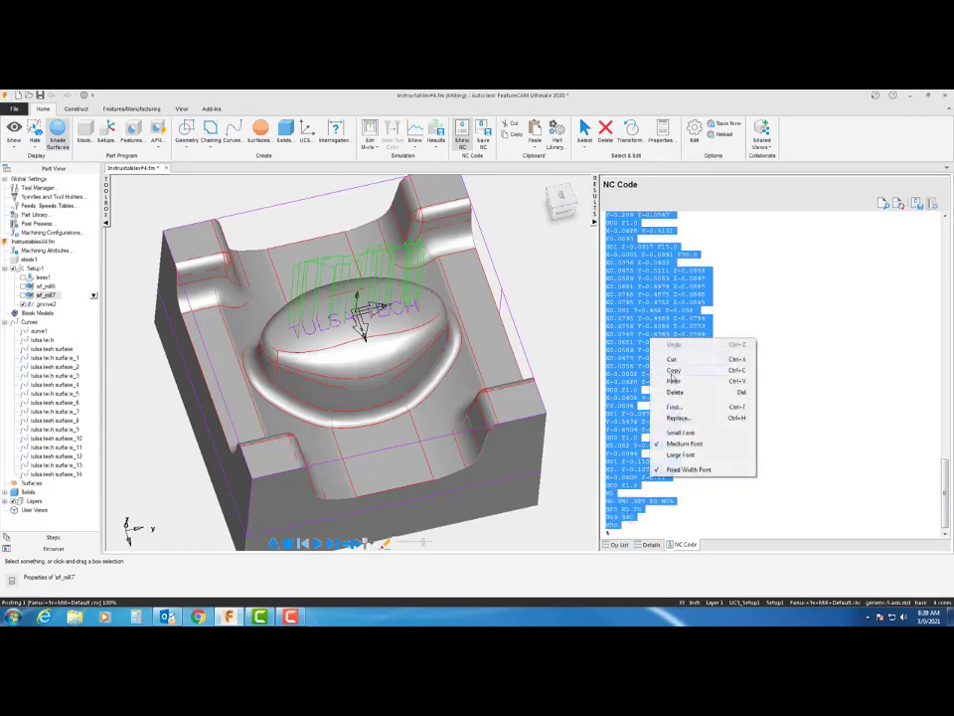
left_click(676, 368)
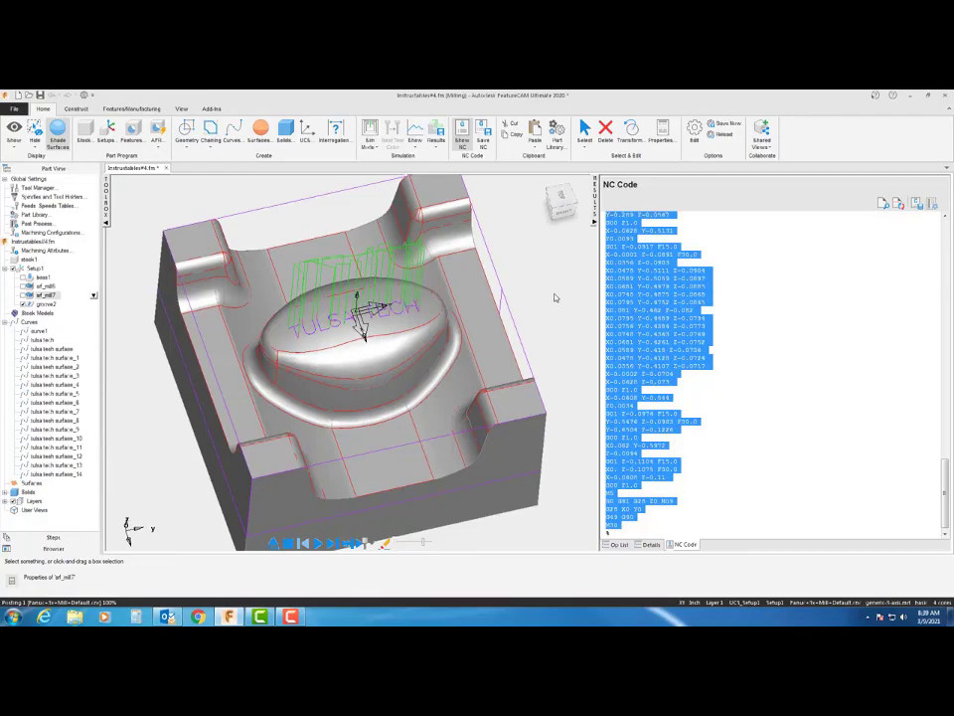
left_click(705, 350)
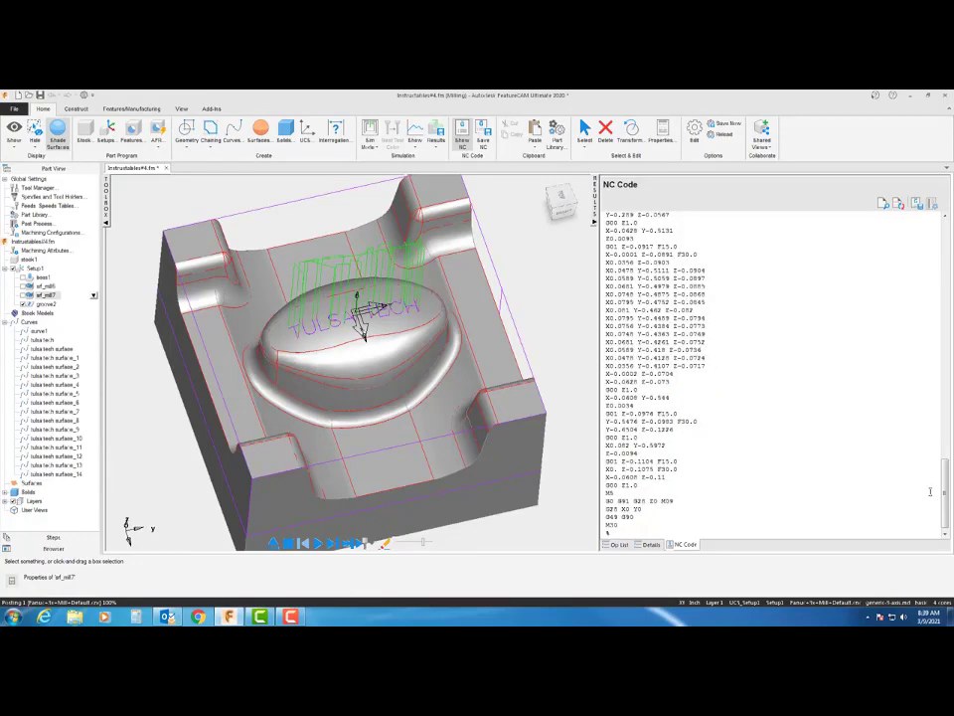
left_click_drag(947, 492, 947, 244)
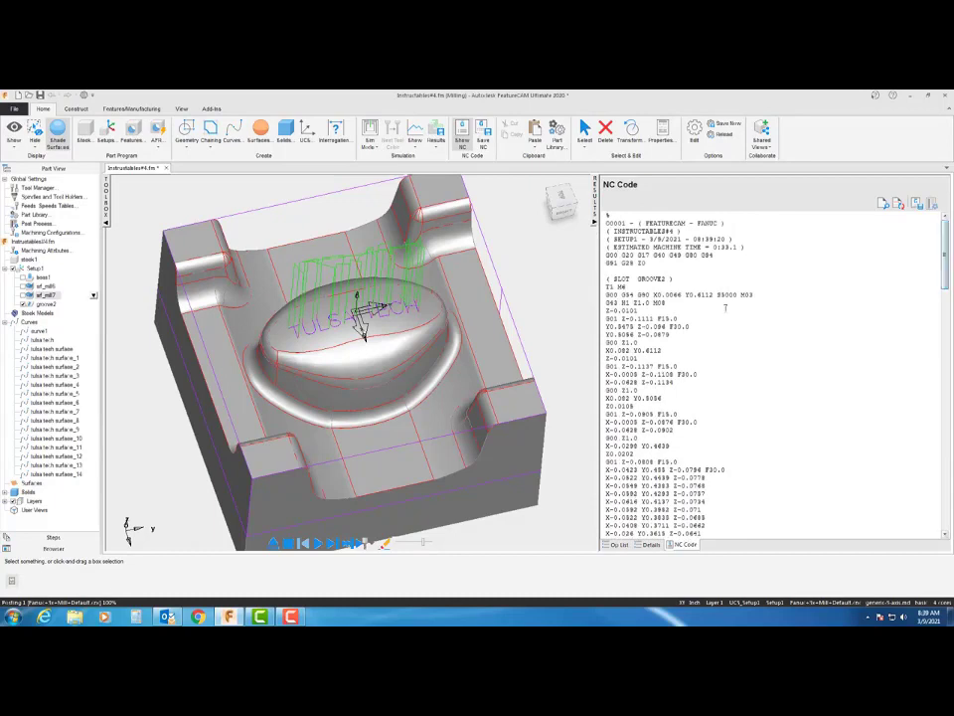